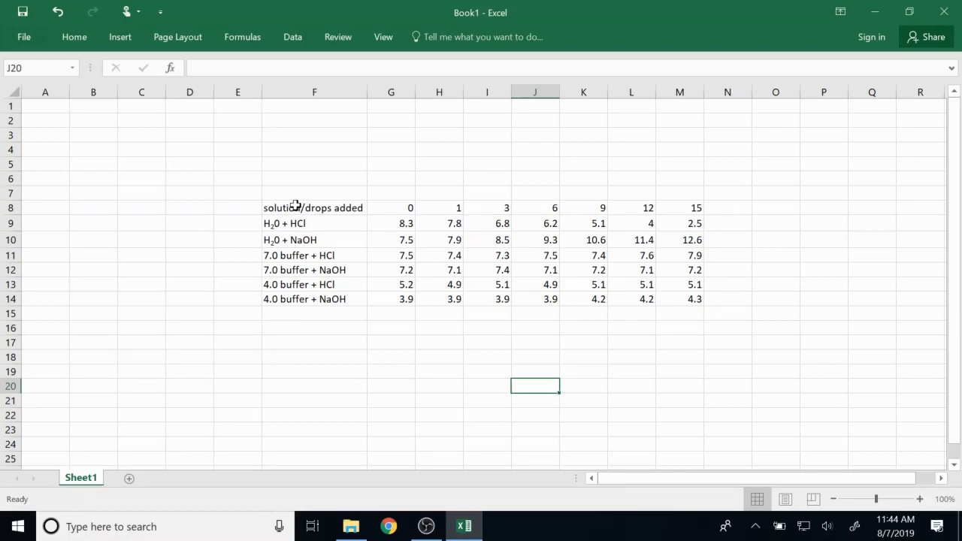
# - Insert a basic Line chart from the whole data table F8:M14, with each table row plotted as its own series
pyautogui.moveTo(298, 206); pyautogui.dragTo(679, 297)
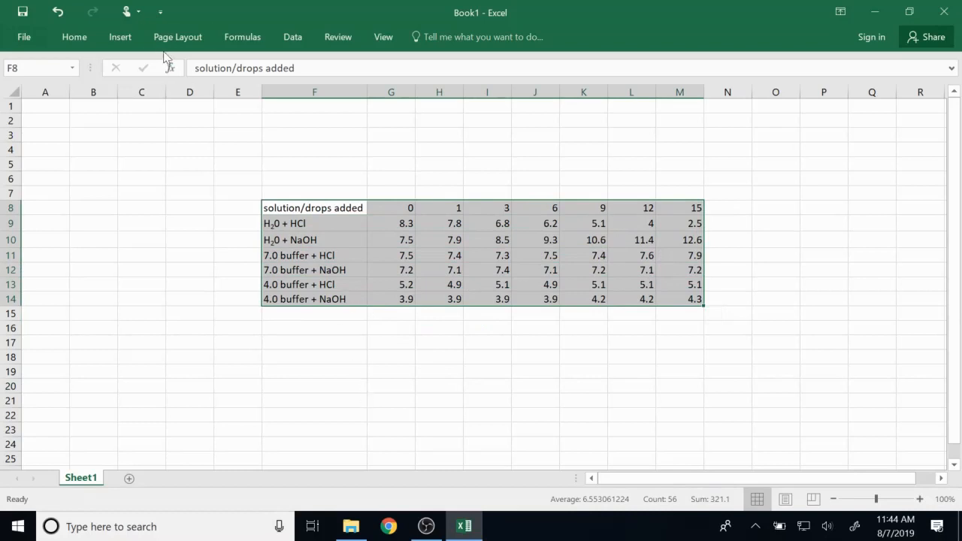
pyautogui.moveTo(295, 223); pyautogui.dragTo(679, 260)
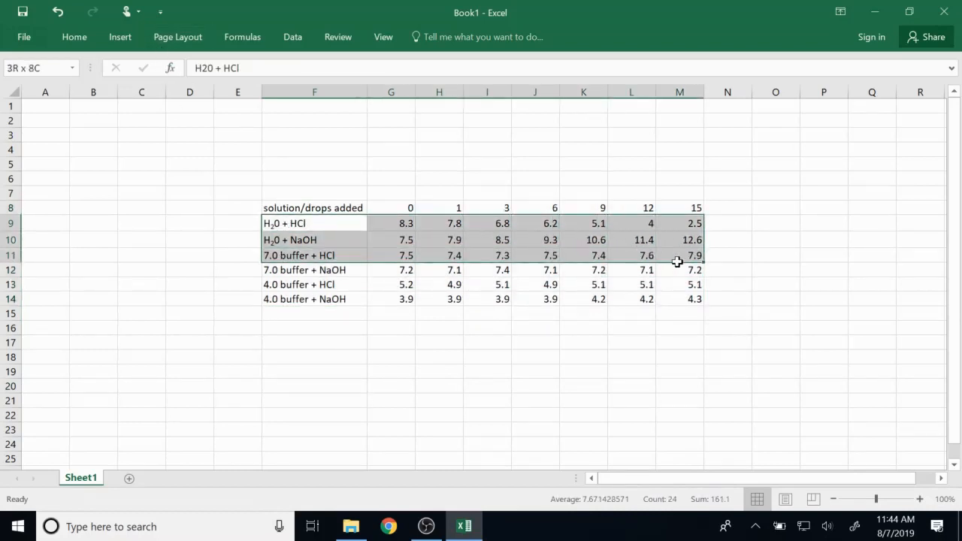
pyautogui.click(335, 208)
pyautogui.moveTo(336, 207); pyautogui.dragTo(683, 300)
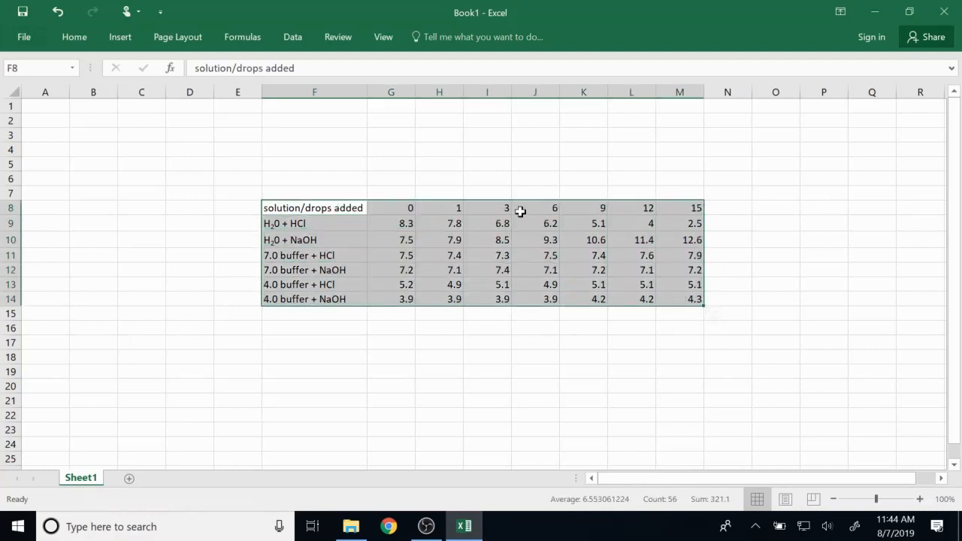
pyautogui.click(112, 41)
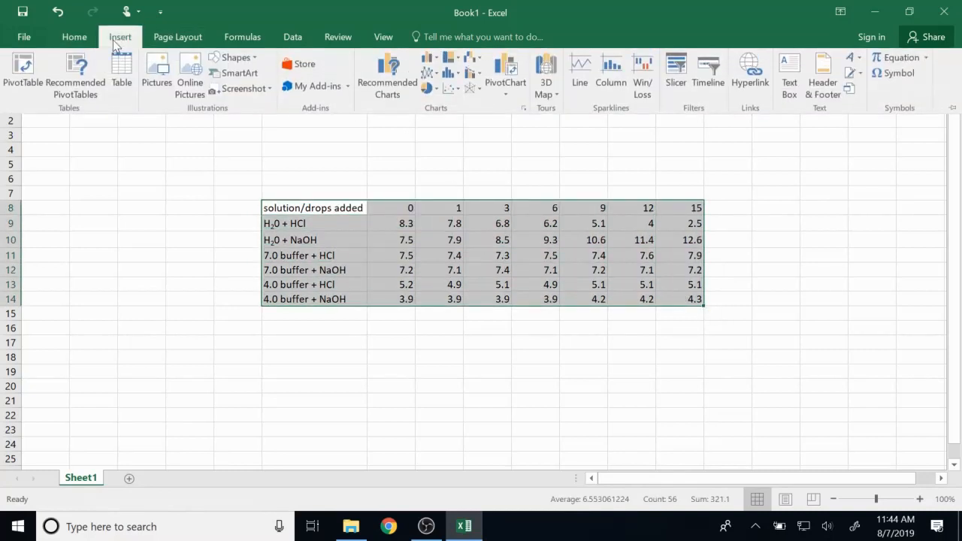
pyautogui.click(399, 85)
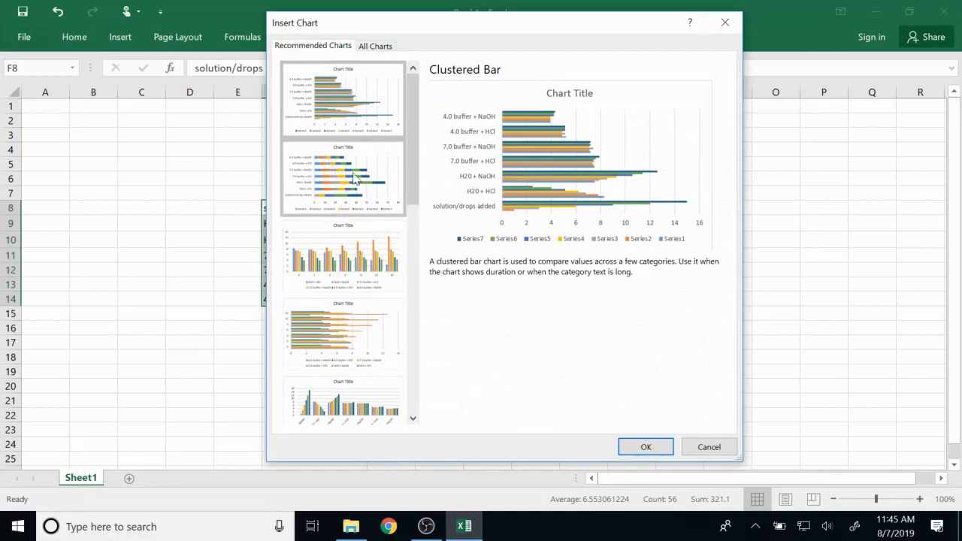
pyautogui.click(372, 47)
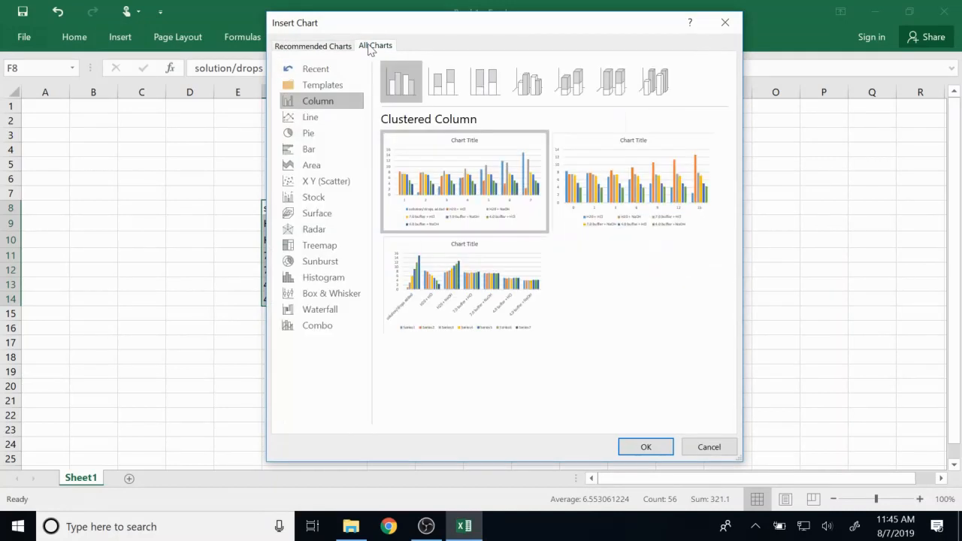
pyautogui.click(331, 123)
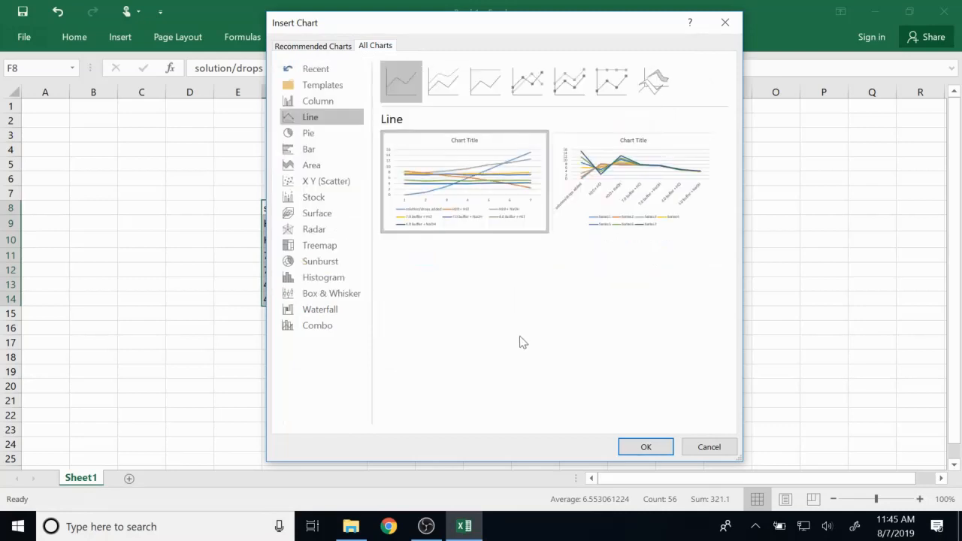
pyautogui.moveTo(489, 209)
pyautogui.moveTo(621, 229)
pyautogui.moveTo(443, 197)
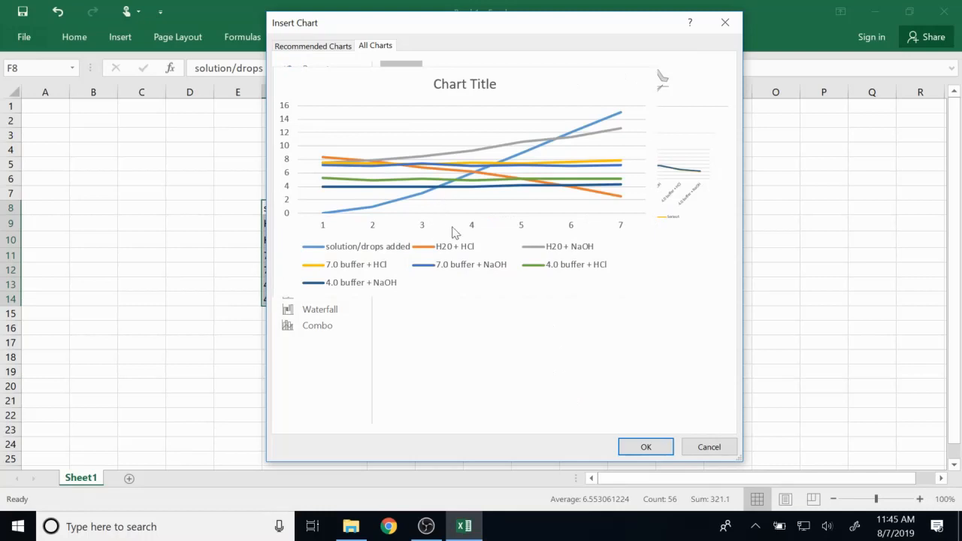
pyautogui.click(648, 447)
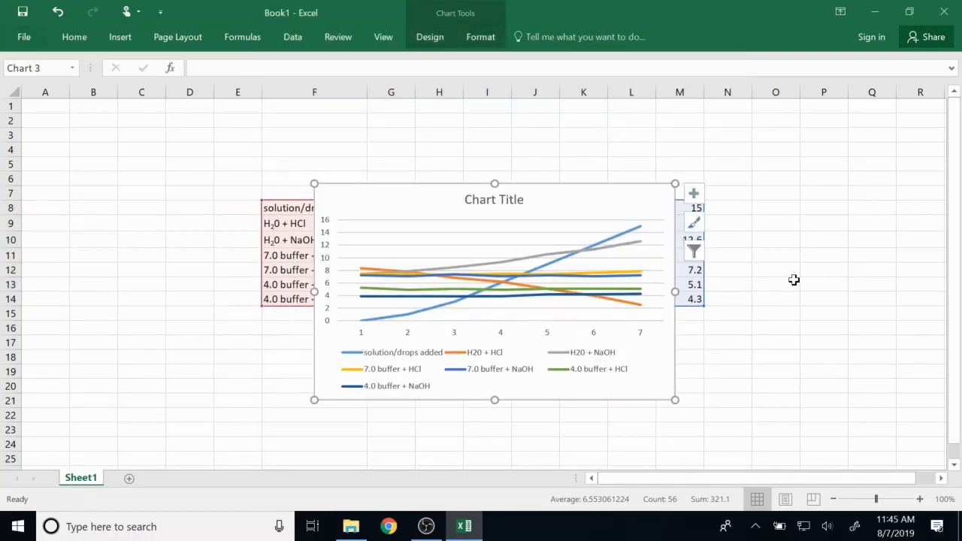
# - Move the line chart off the data so it sits just below the table, starting at about row 16
pyautogui.moveTo(554, 208); pyautogui.dragTo(534, 342)
pyautogui.scroll(-1, 533, 270)
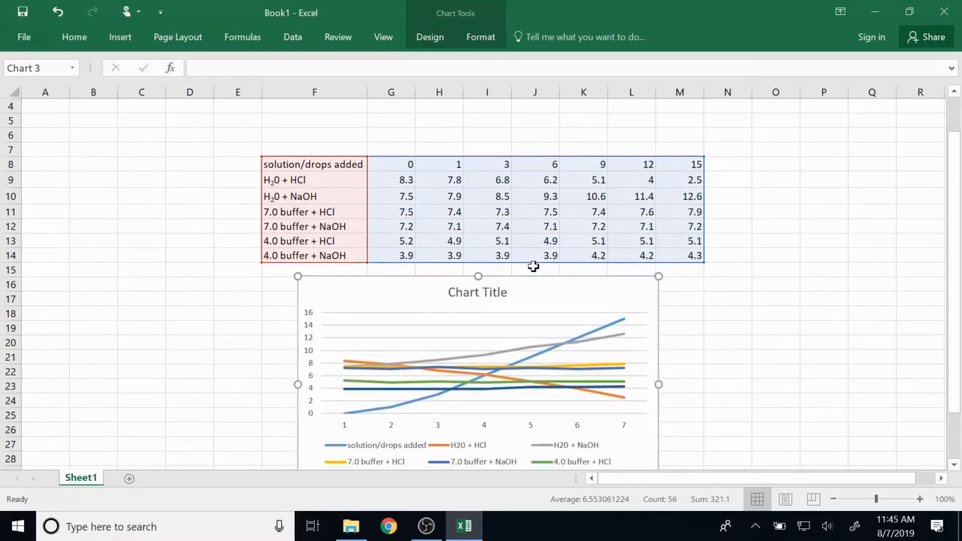
pyautogui.scroll(-1, 700, 268)
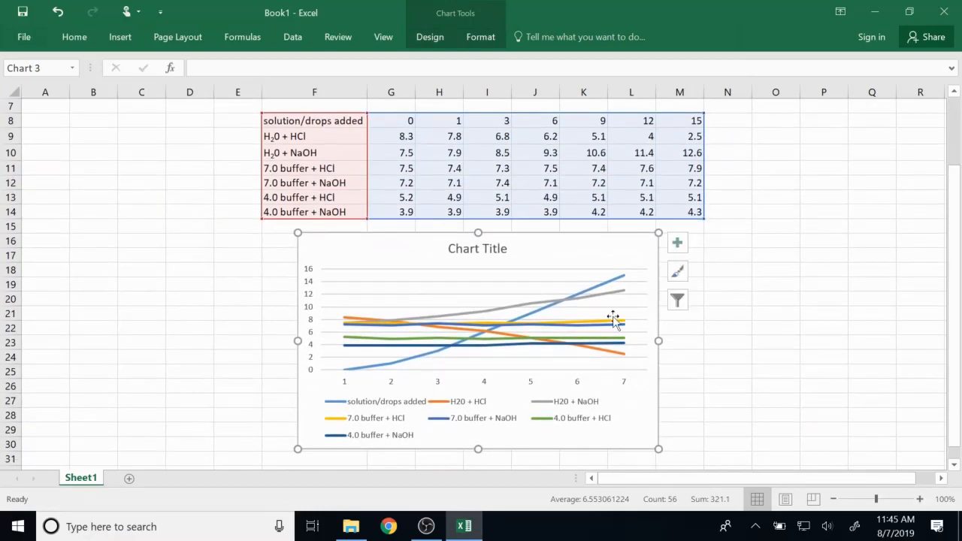
# - Change the chart title to "Chemistry, pH and Buffers Lab" and close the formatting pane
pyautogui.doubleClick(485, 250)
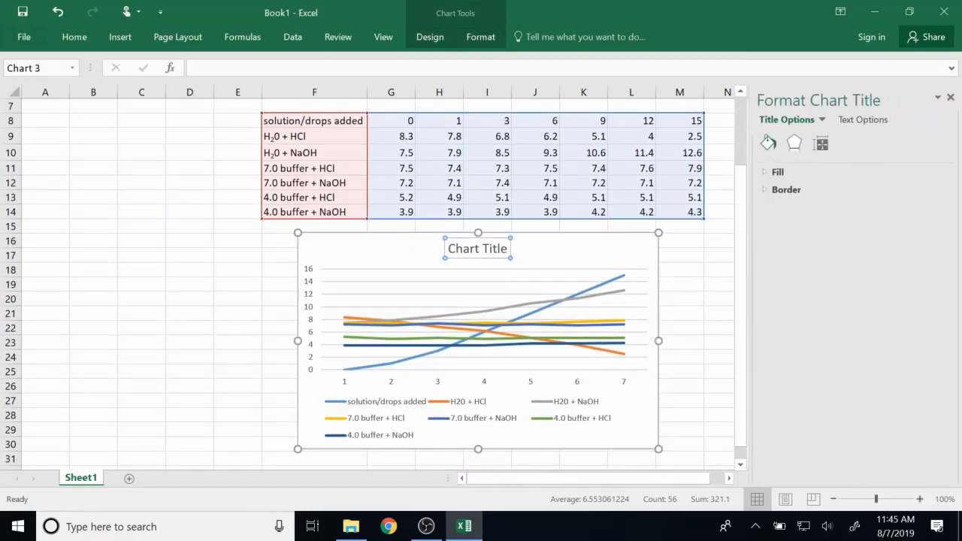
pyautogui.tripleClick(466, 252)
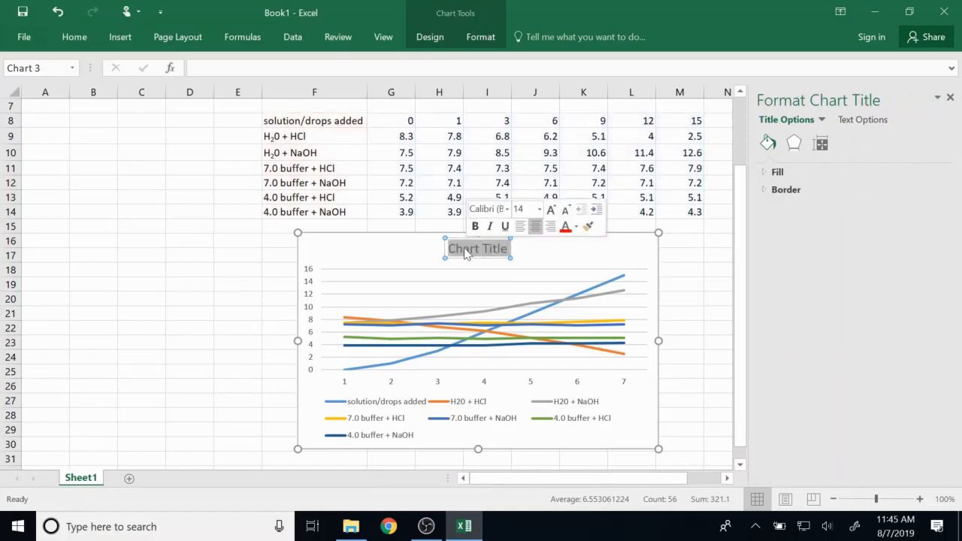
pyautogui.write('Chemistr')
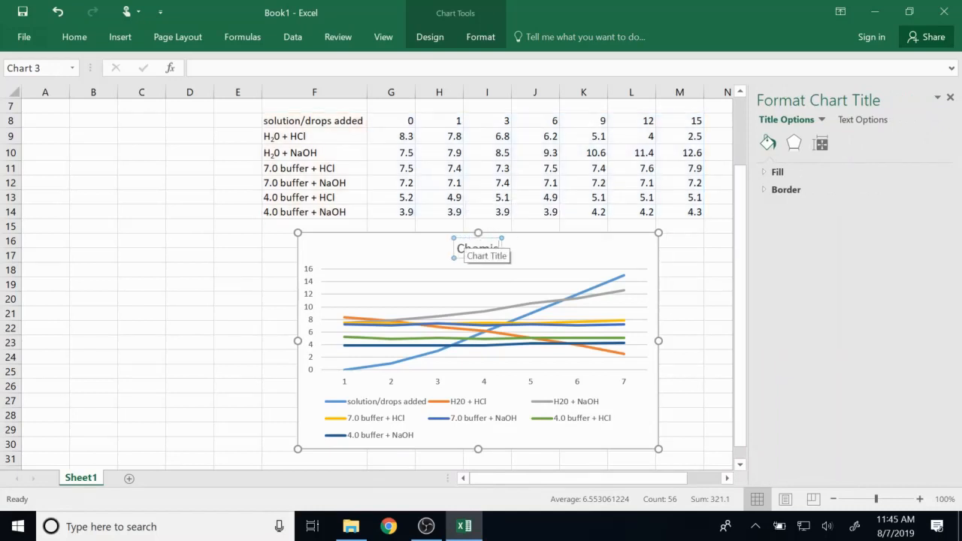
pyautogui.write('y, pH')
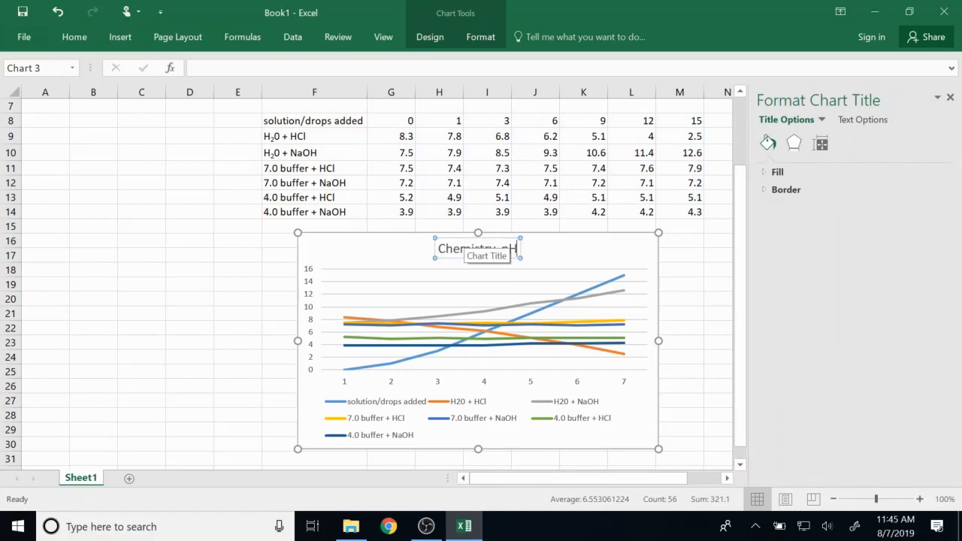
pyautogui.write(' and')
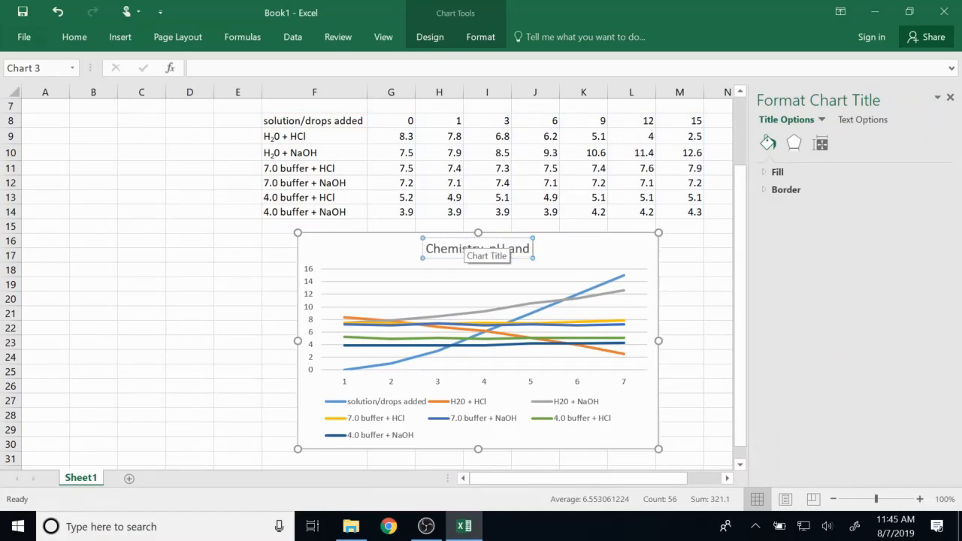
pyautogui.write(' Buffers Lab')
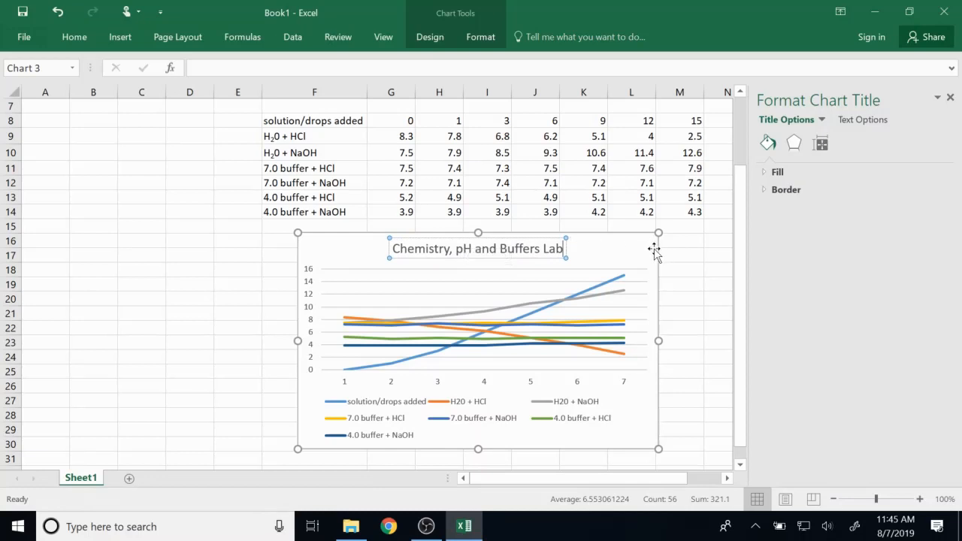
pyautogui.click(621, 255)
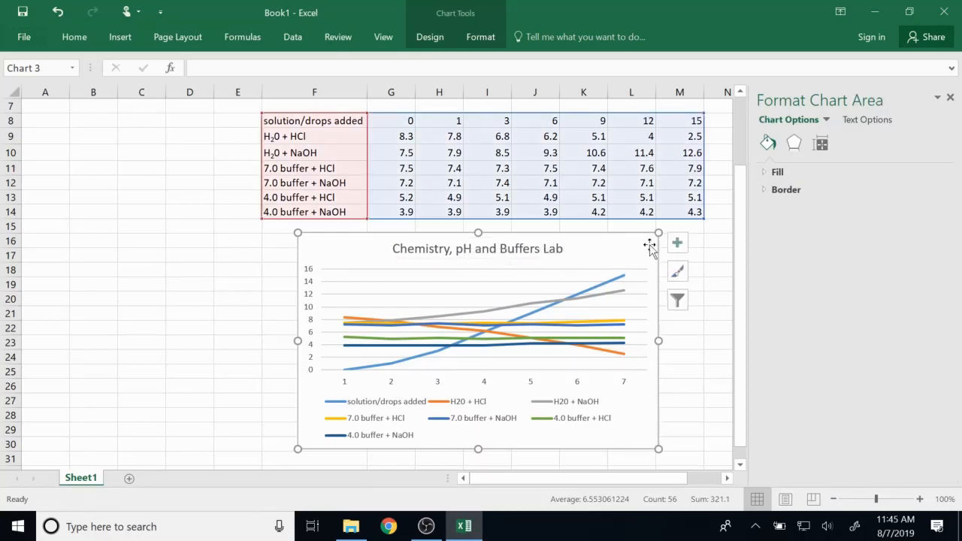
pyautogui.click(950, 97)
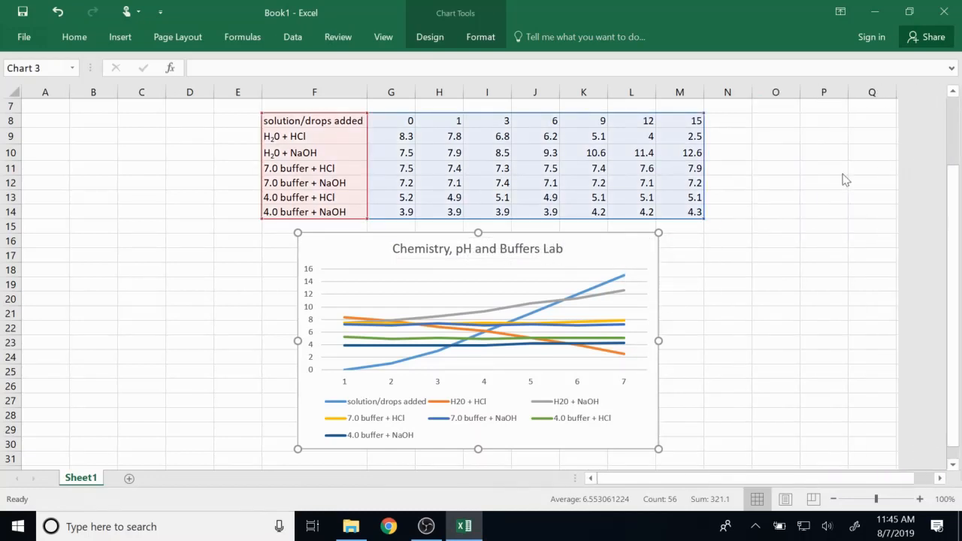
# - Add axis titles to both axes of the line chart
pyautogui.click(679, 244)
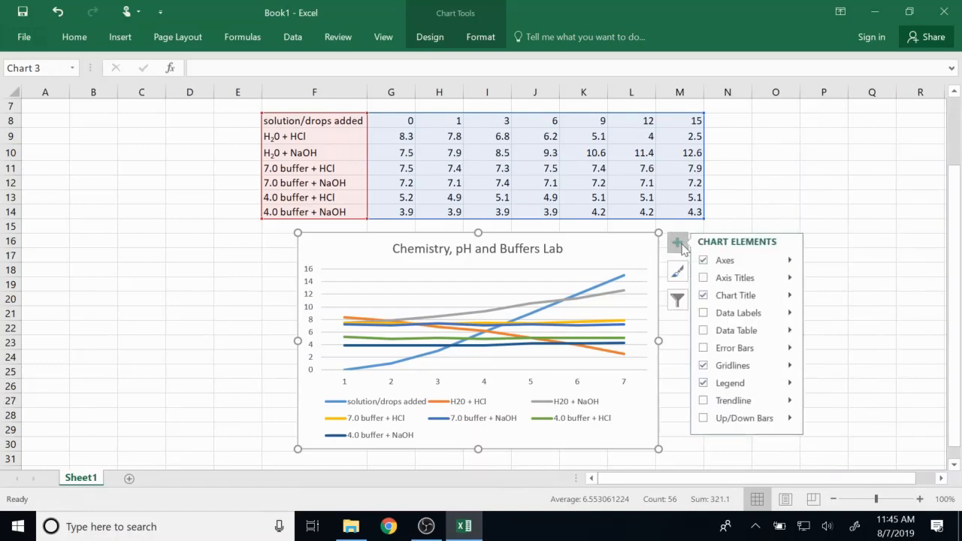
pyautogui.click(708, 278)
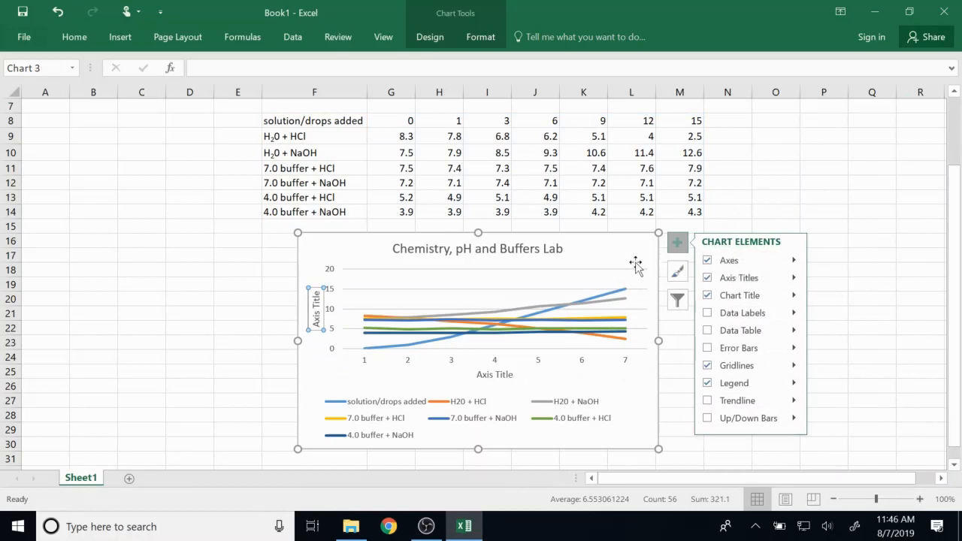
pyautogui.click(677, 243)
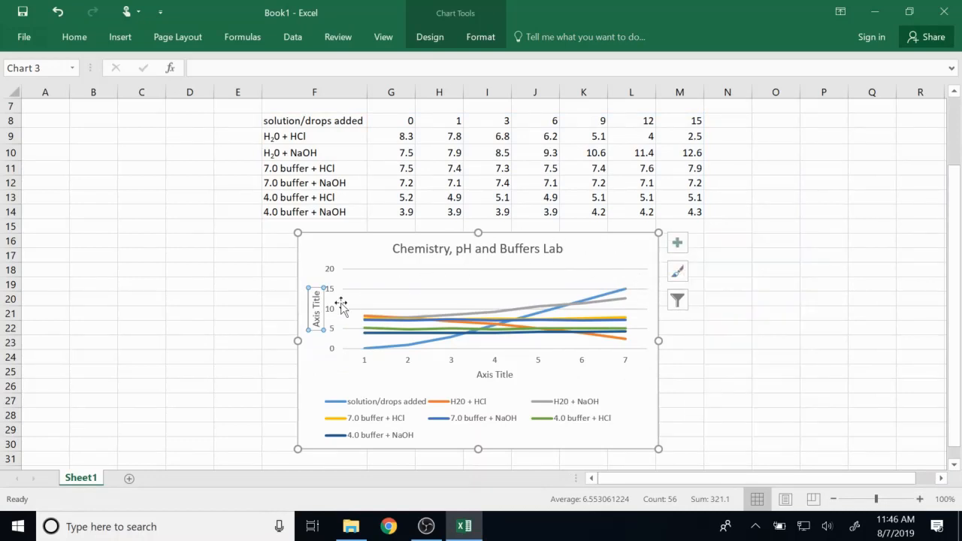
# - Replace the vertical axis title's placeholder text with "pH"
pyautogui.doubleClick(316, 302)
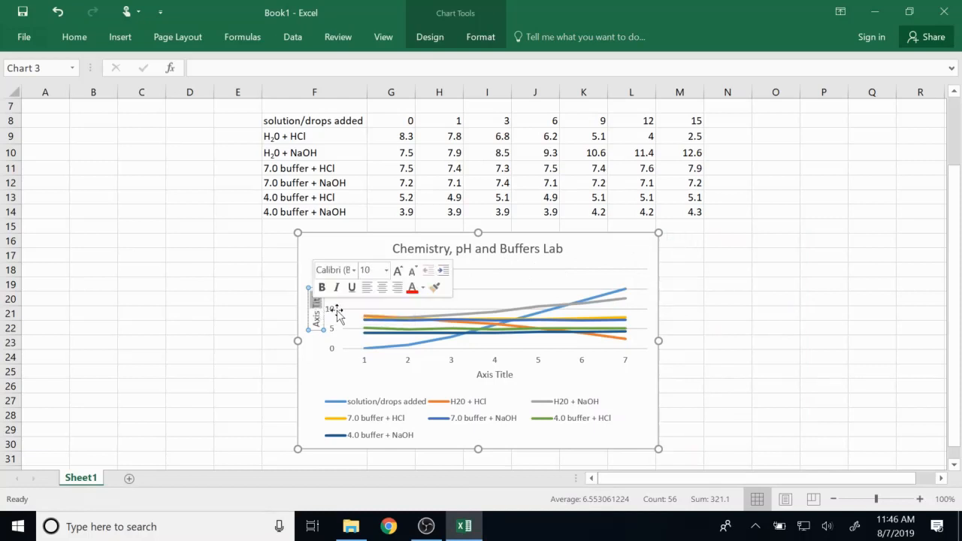
pyautogui.press('BackSpace')
pyautogui.press('BackSpace')
pyautogui.press('BackSpace')
pyautogui.press('BackSpace')
pyautogui.press('BackSpace')
pyautogui.press('BackSpace')
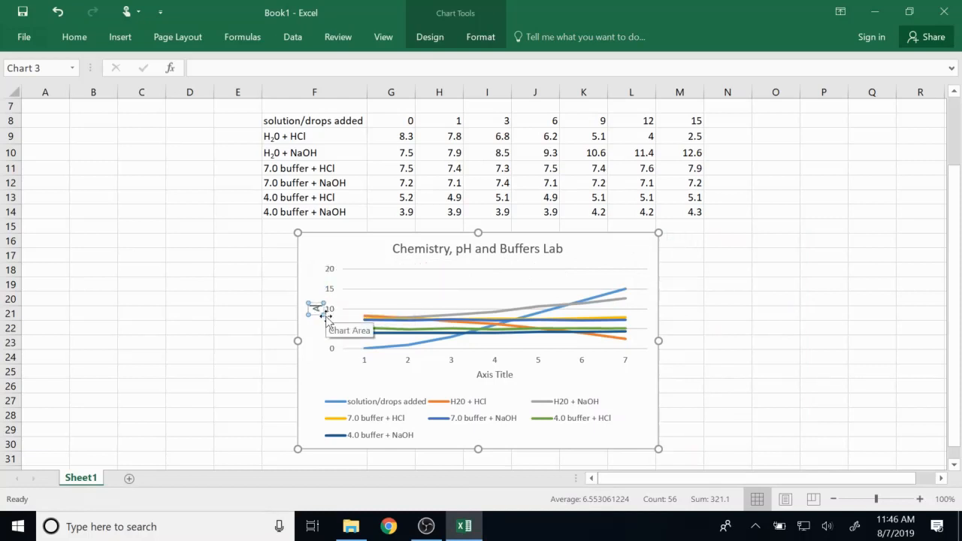
pyautogui.write('pH')
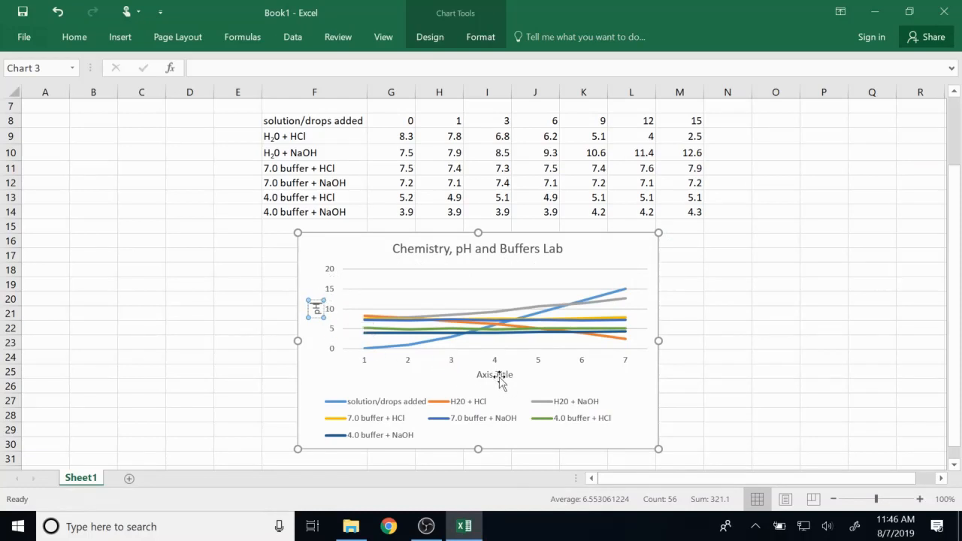
# - Enlarge the chart from its lower-right corner so it reaches column O and row 34
pyautogui.scroll(-1, 601, 384)
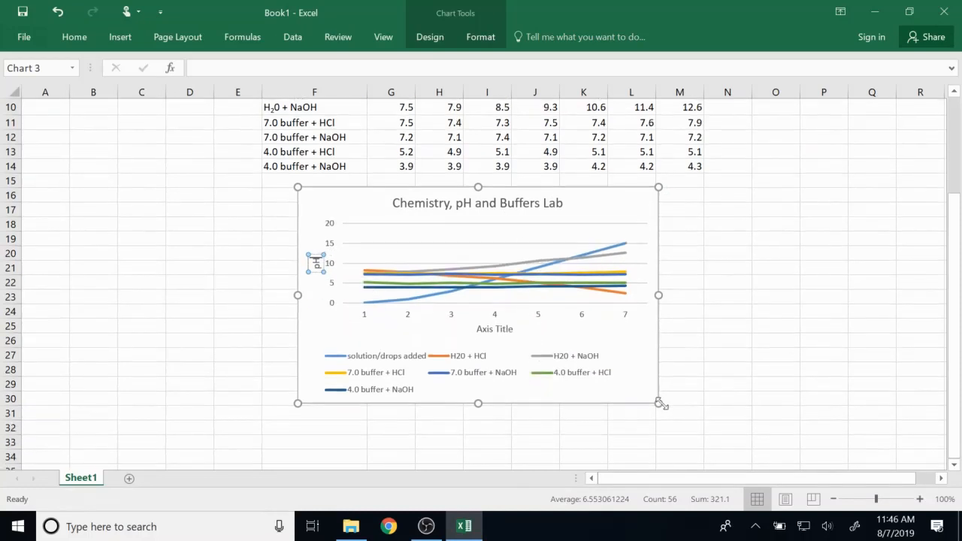
pyautogui.moveTo(658, 404); pyautogui.dragTo(794, 455)
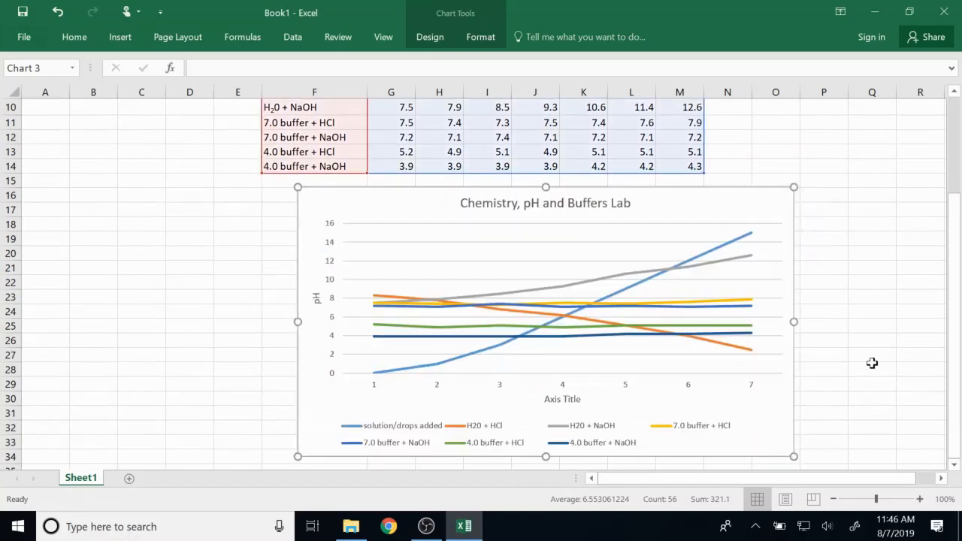
pyautogui.scroll(-1, 872, 363)
pyautogui.scroll(2, 866, 357)
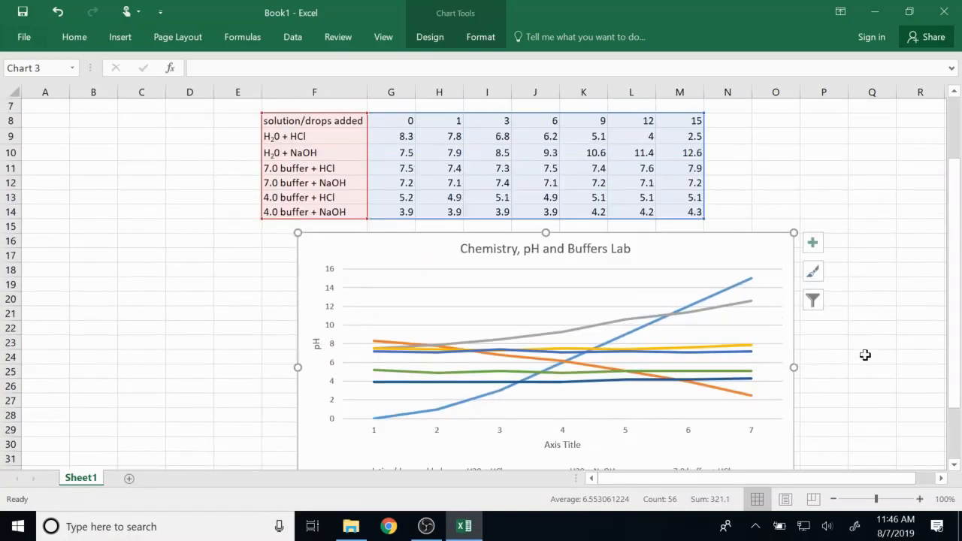
pyautogui.scroll(-3, 866, 355)
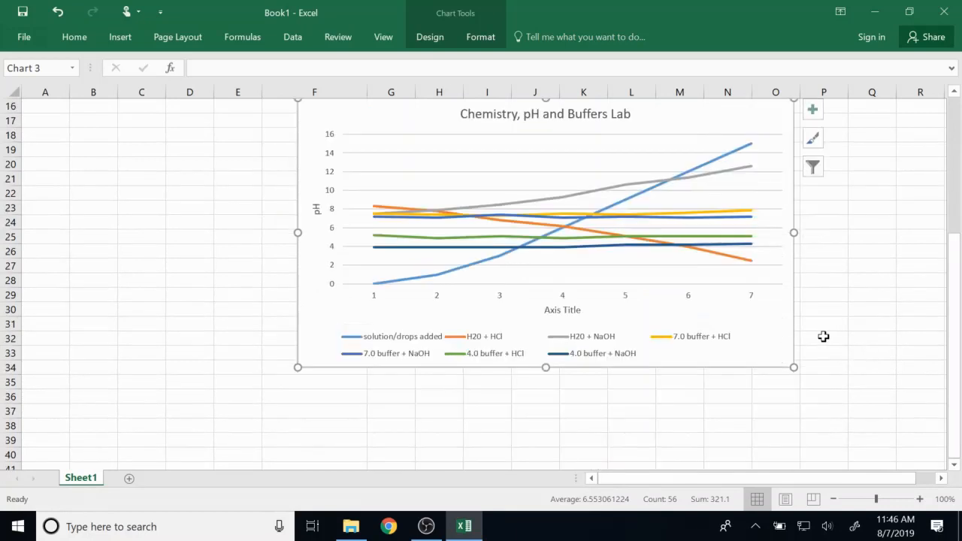
# - Replace the horizontal axis title's placeholder text with "Drops added"
pyautogui.click(572, 305)
pyautogui.doubleClick(573, 310)
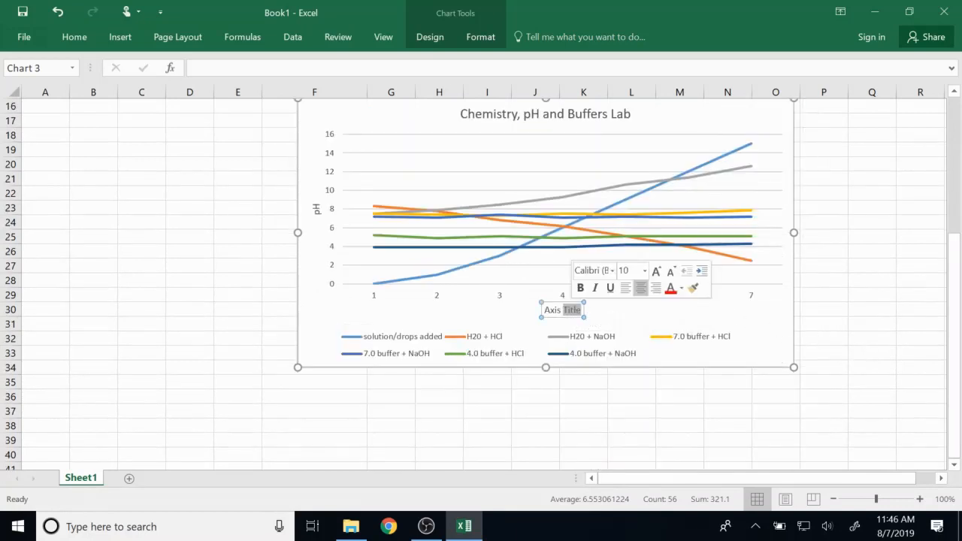
pyautogui.press('BackSpace')
pyautogui.press('BackSpace')
pyautogui.press('BackSpace')
pyautogui.press('BackSpace')
pyautogui.press('BackSpace')
pyautogui.press('BackSpace')
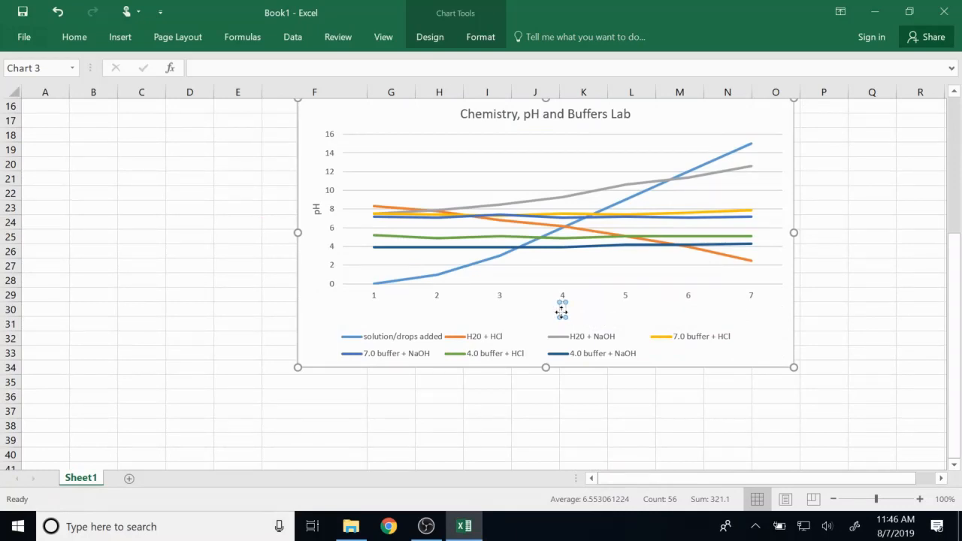
pyautogui.write('Drops added')
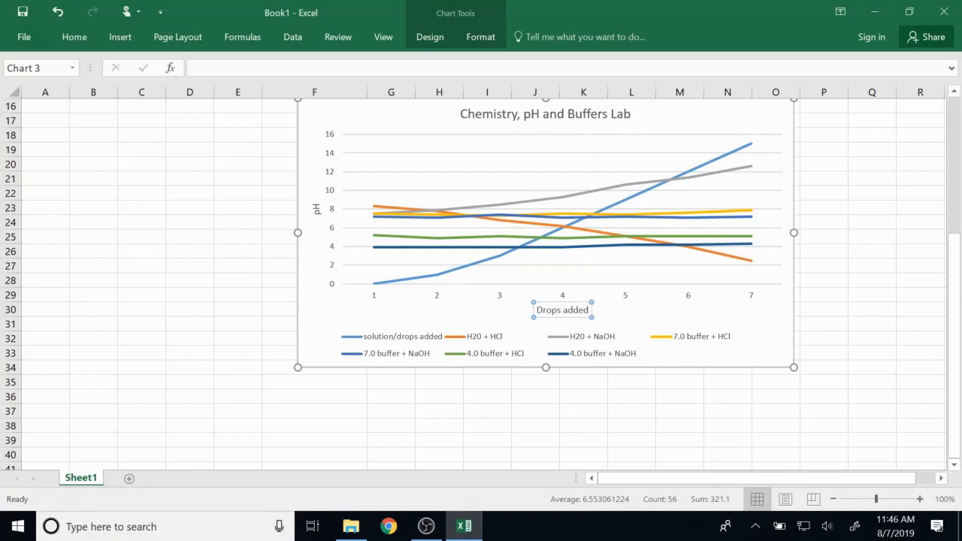
pyautogui.click(645, 310)
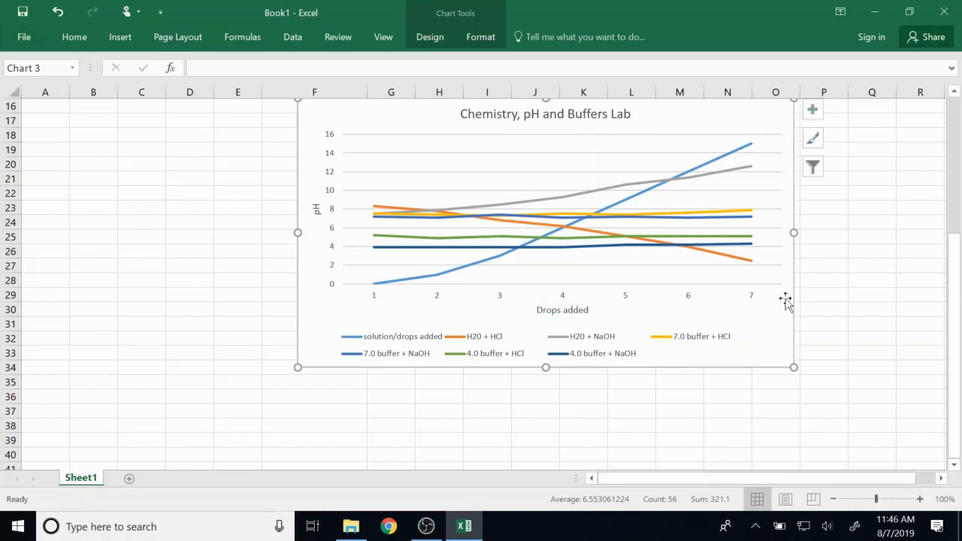
pyautogui.scroll(1, 786, 301)
pyautogui.scroll(1, 785, 300)
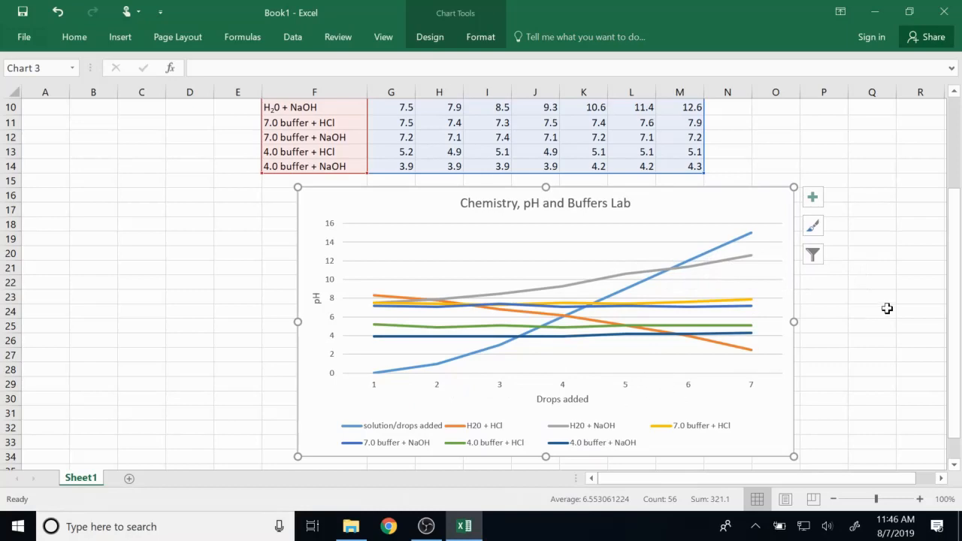
pyautogui.moveTo(954, 305); pyautogui.dragTo(955, 270)
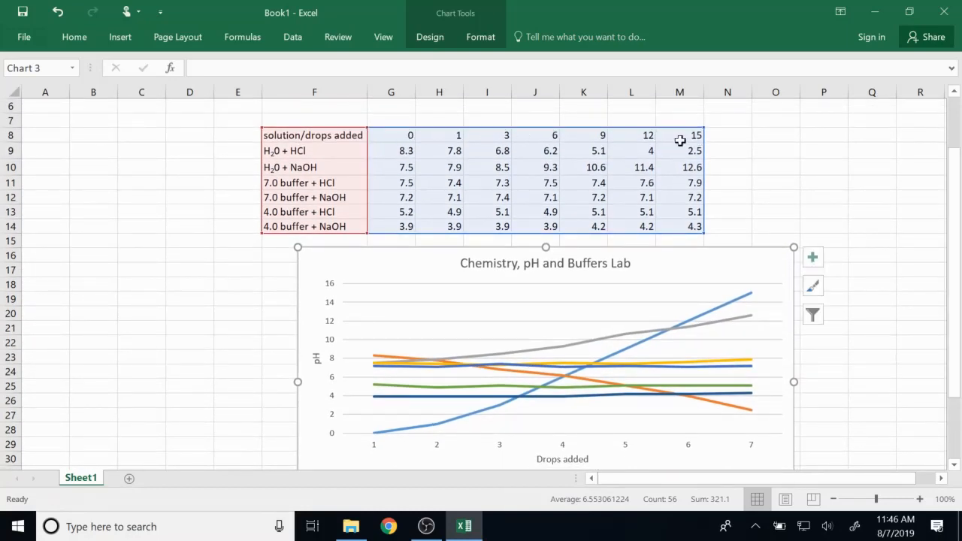
# - Open the chart's data source settings and exclude the "solution/drops added" series from the plotted lines
pyautogui.moveTo(953, 257); pyautogui.dragTo(959, 295)
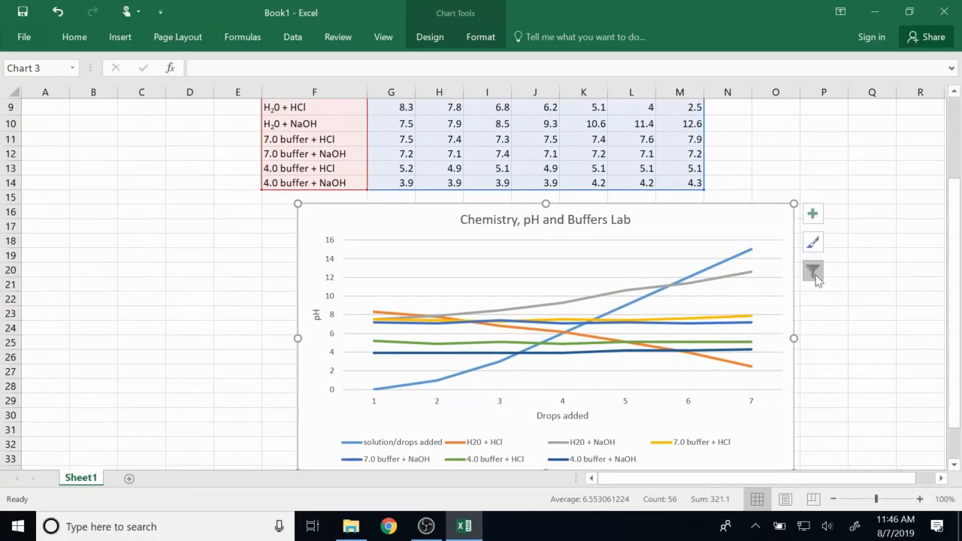
pyautogui.click(814, 272)
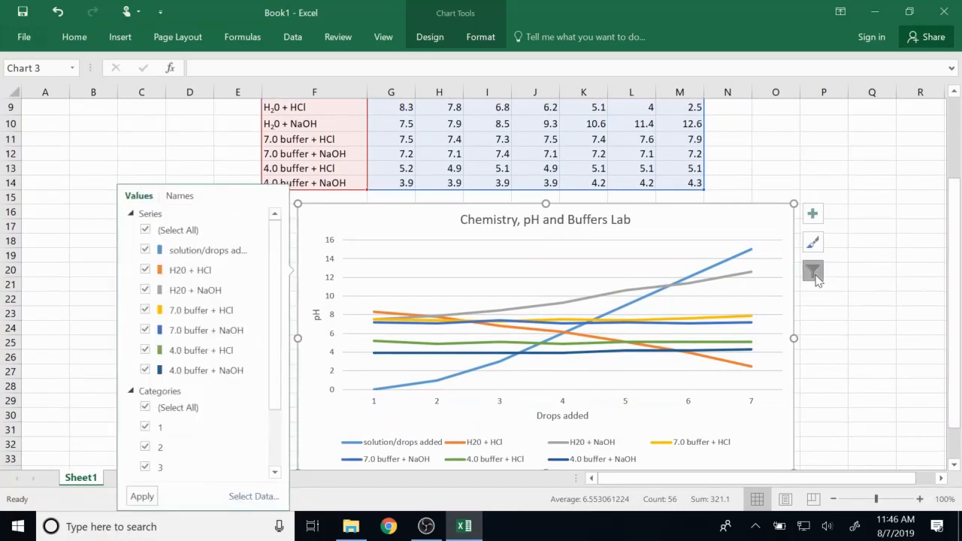
pyautogui.click(245, 498)
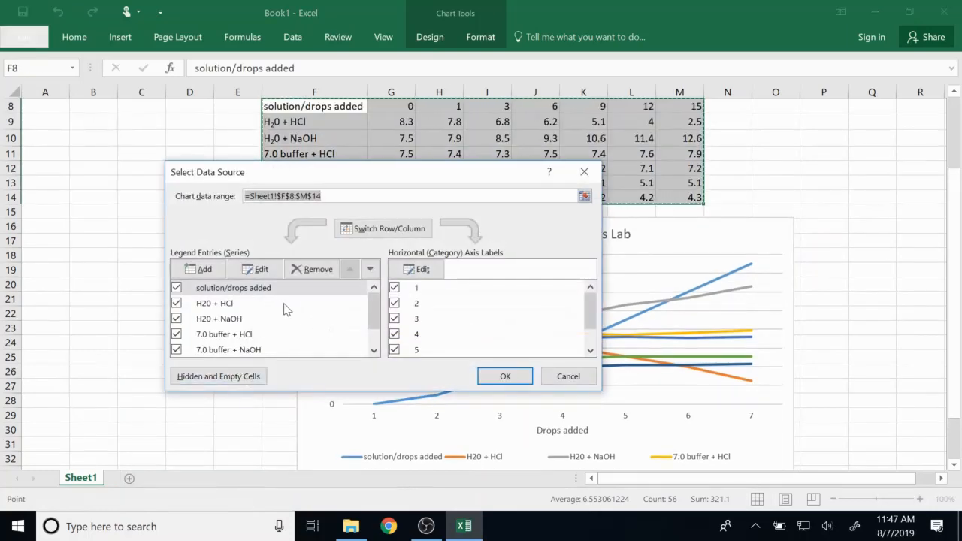
pyautogui.click(177, 289)
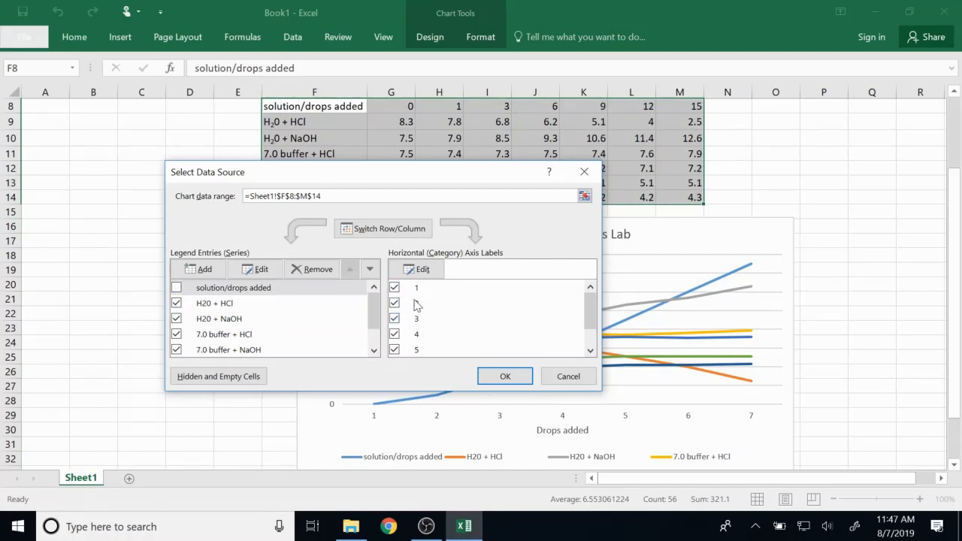
# - Deselect all seven horizontal axis categories, 1 through 7, in the chart's data source
pyautogui.click(394, 287)
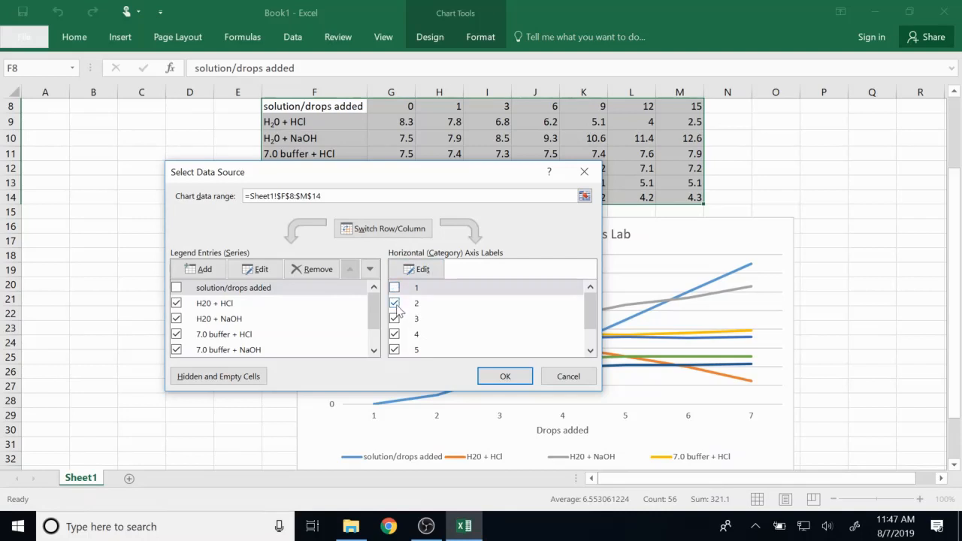
pyautogui.click(394, 303)
pyautogui.click(394, 318)
pyautogui.click(394, 334)
pyautogui.click(394, 349)
pyautogui.click(394, 348)
pyautogui.scroll(-1, 398, 338)
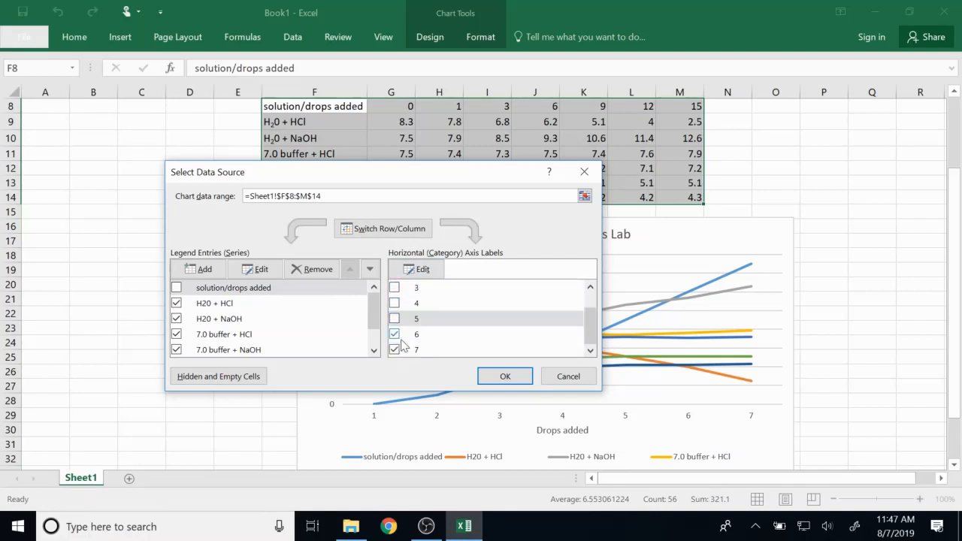
pyautogui.click(395, 335)
pyautogui.click(394, 349)
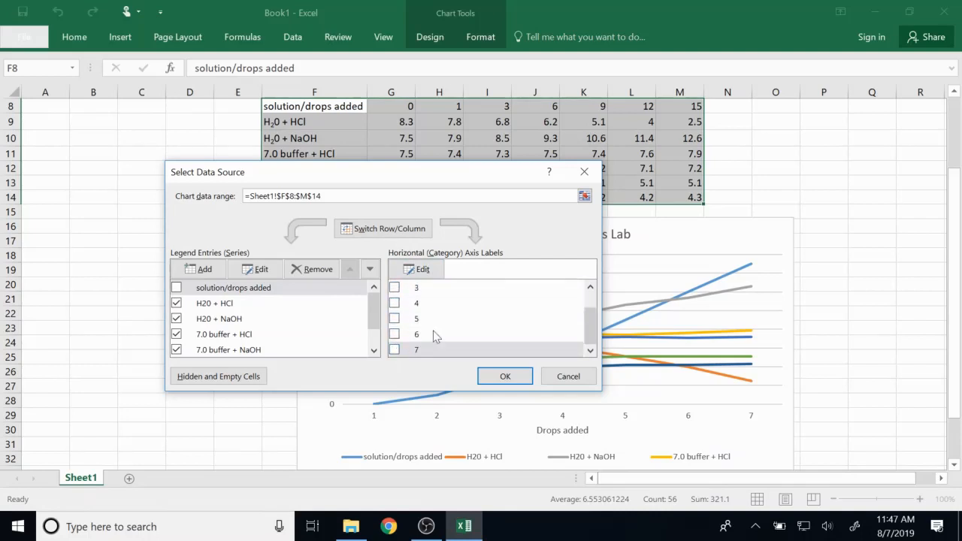
# - Set the horizontal axis label range to the drop counts in =Sheet1!$G$8:$M$8
pyautogui.click(422, 272)
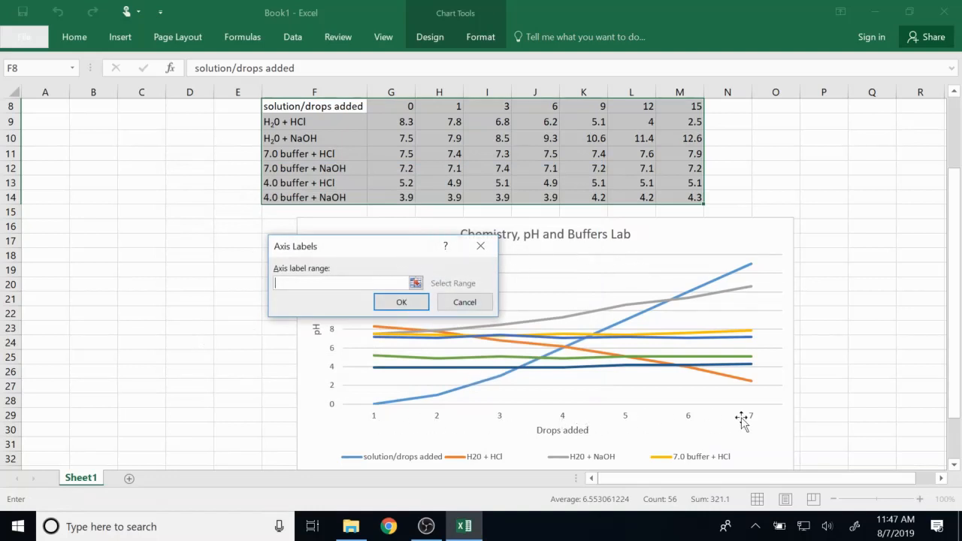
pyautogui.moveTo(389, 106); pyautogui.dragTo(668, 106)
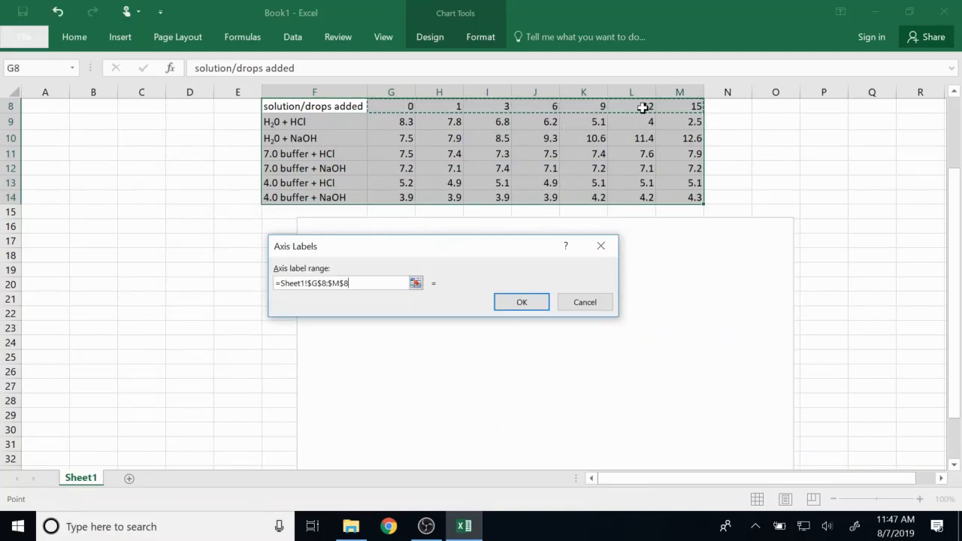
pyautogui.click(532, 302)
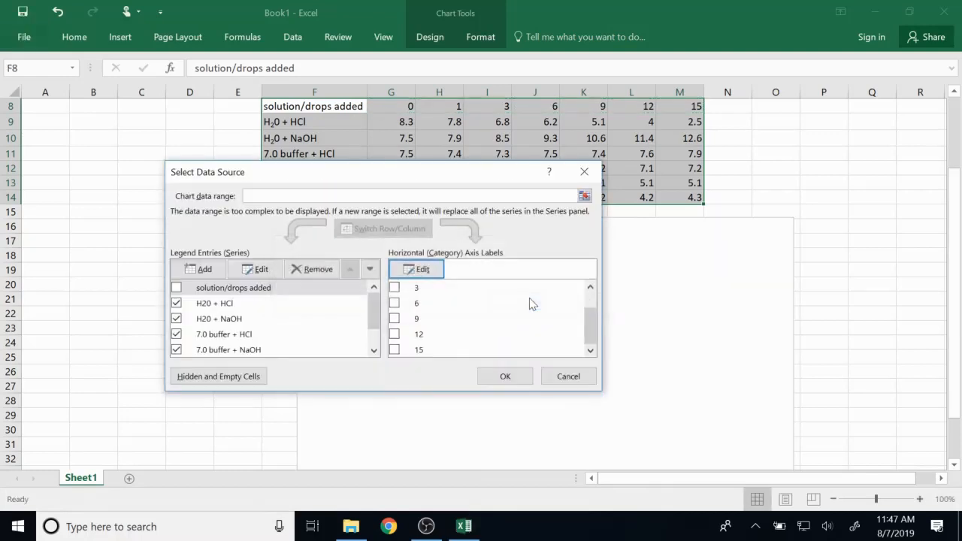
# - Include the 3, 6, 9, 12 and 15 categories on the horizontal axis and apply the data source changes
pyautogui.click(397, 289)
pyautogui.click(397, 304)
pyautogui.click(395, 319)
pyautogui.click(395, 334)
pyautogui.click(396, 349)
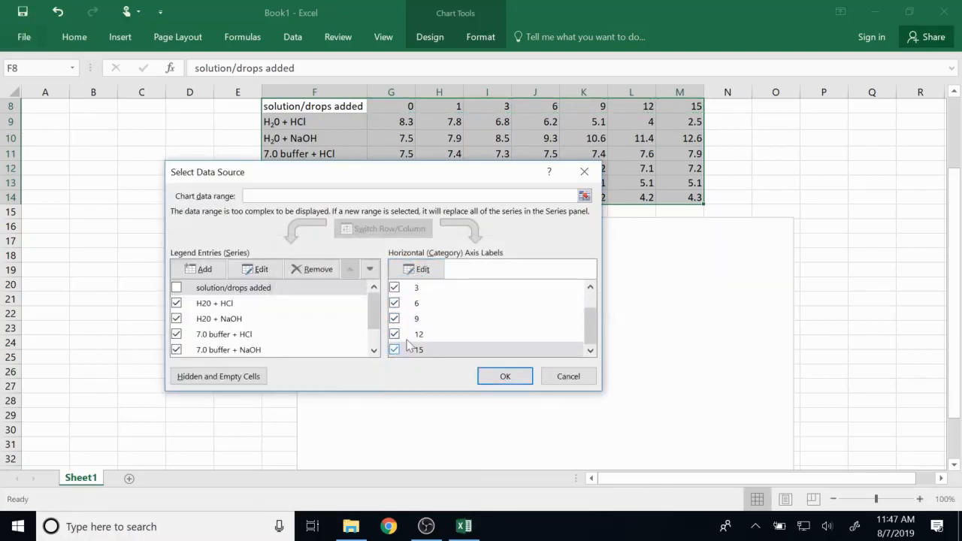
pyautogui.click(481, 376)
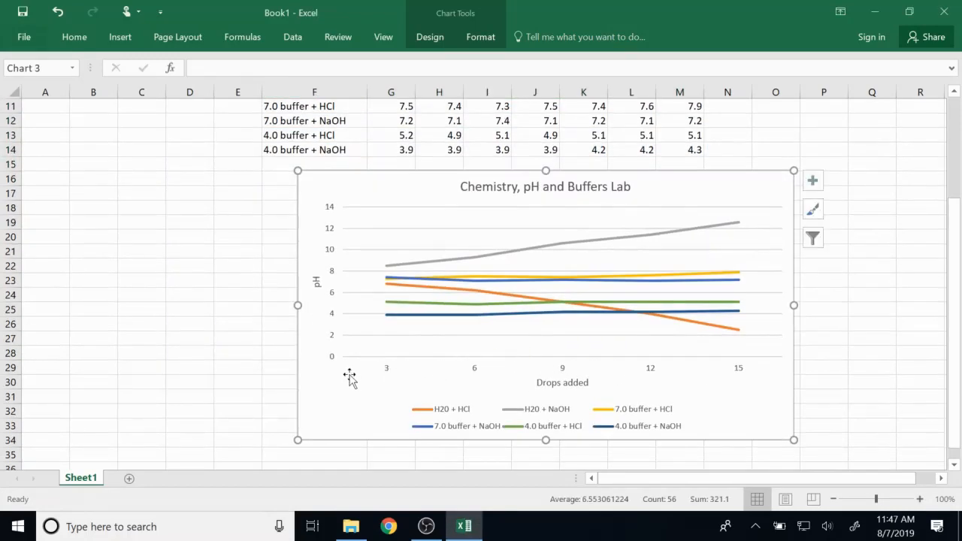
# - Shrink the chart from its upper-left corner so it starts in row 17
pyautogui.scroll(2, 383, 360)
pyautogui.scroll(-1, 383, 358)
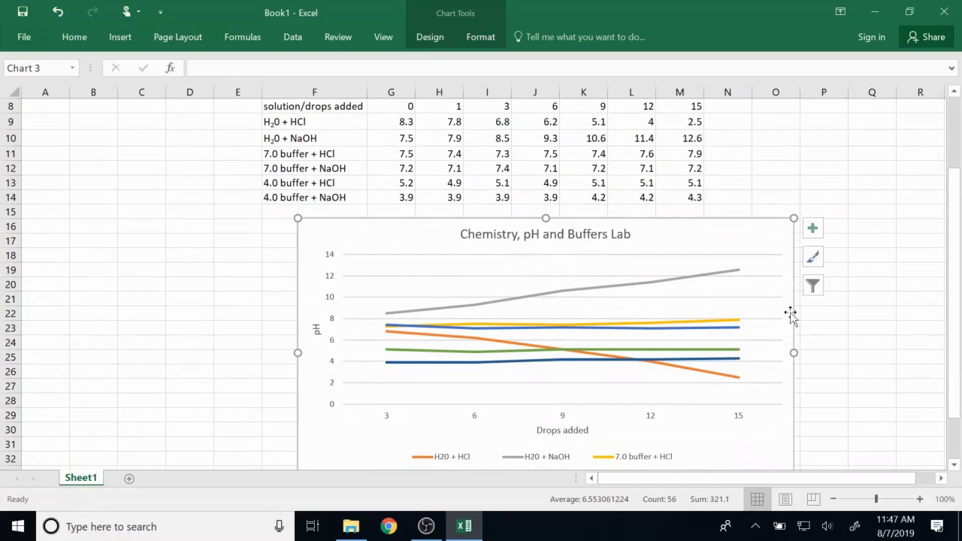
pyautogui.moveTo(298, 218); pyautogui.dragTo(342, 243)
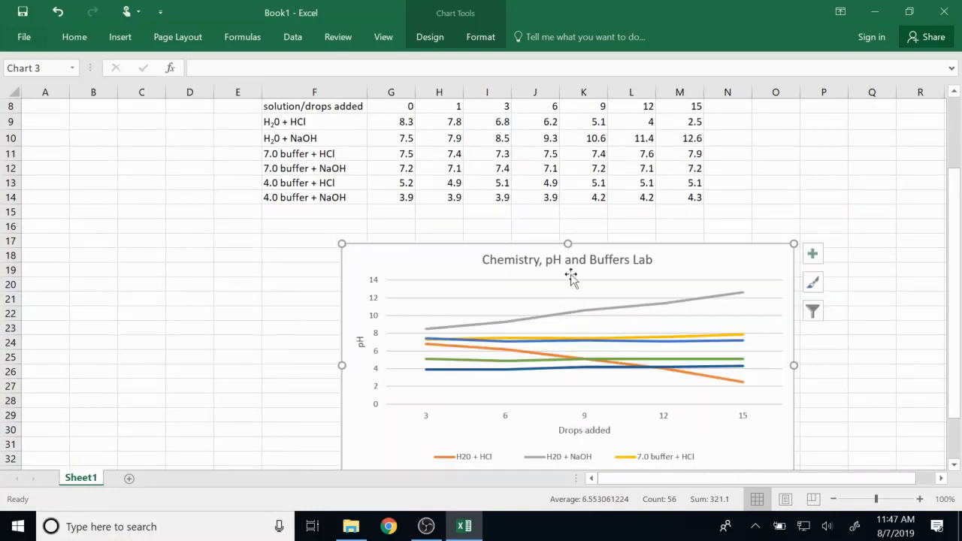
# - Include the 0 and 1 categories in the chart's data source and apply the change
pyautogui.scroll(-1, 571, 275)
pyautogui.click(813, 263)
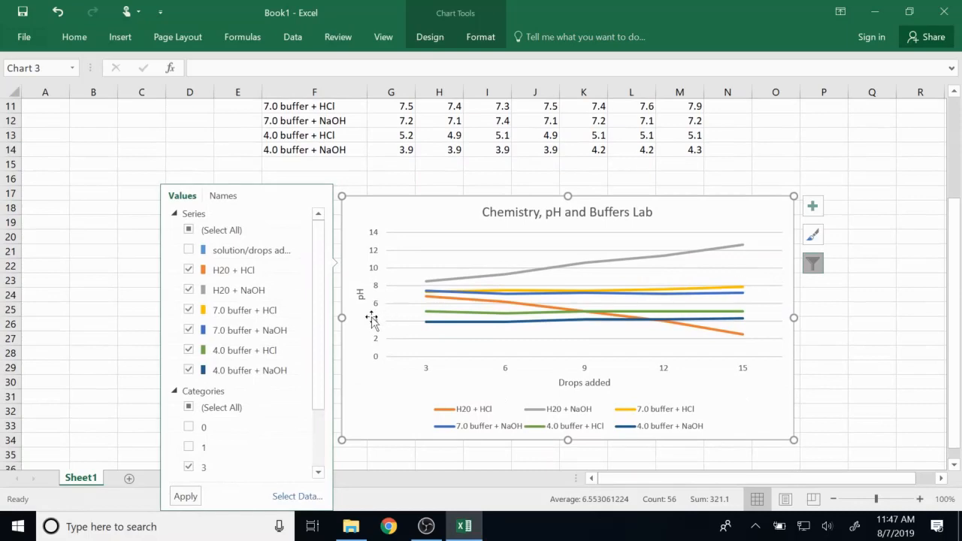
pyautogui.click(189, 447)
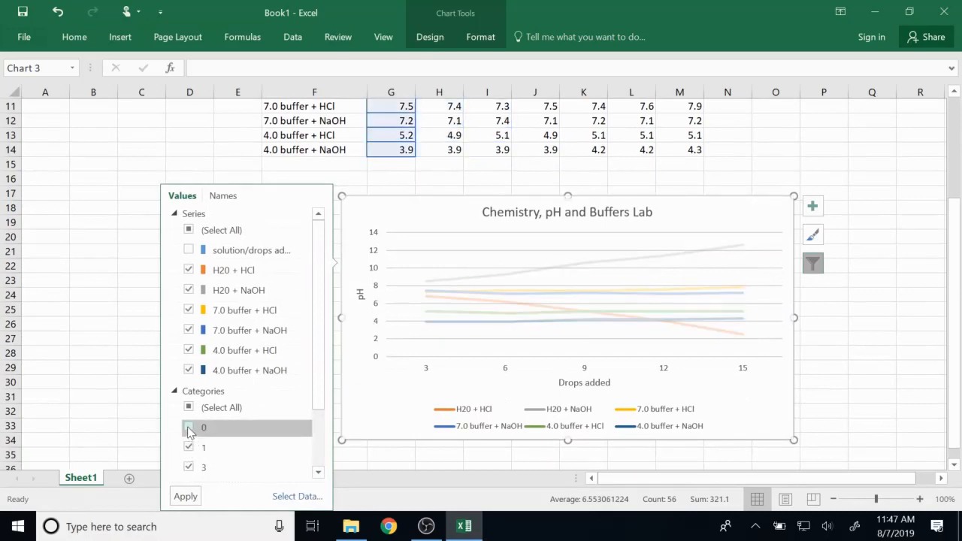
pyautogui.click(189, 426)
pyautogui.click(275, 497)
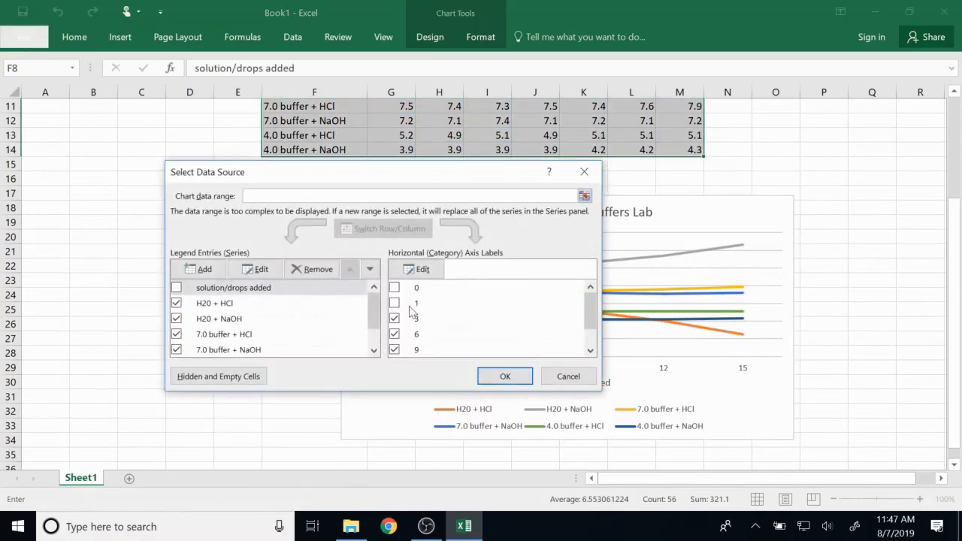
pyautogui.click(394, 303)
pyautogui.click(394, 288)
pyautogui.scroll(-1, 419, 311)
pyautogui.scroll(1, 428, 320)
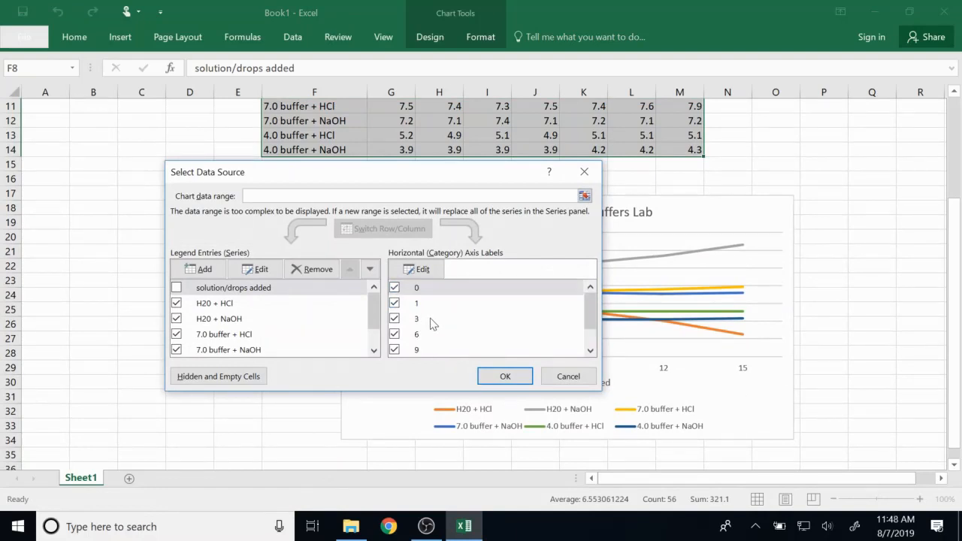
pyautogui.click(505, 375)
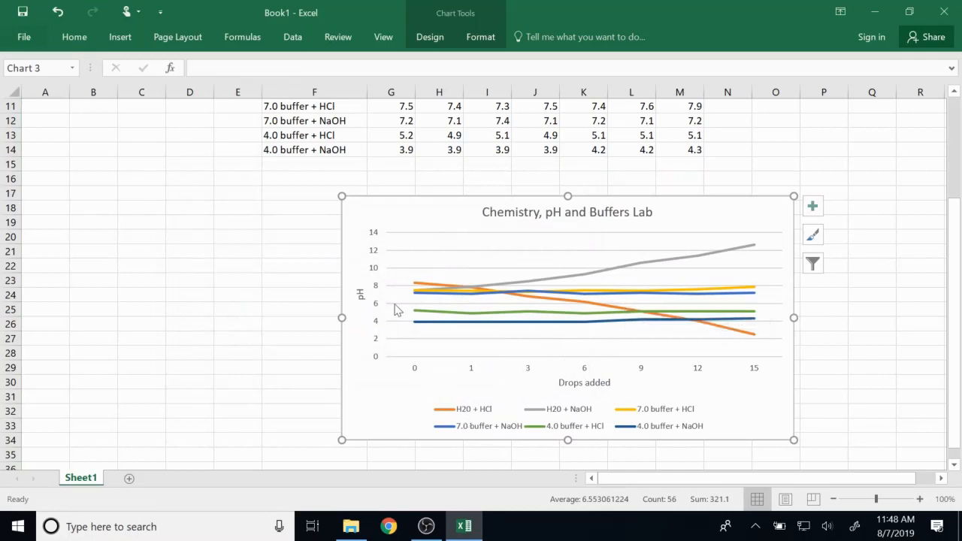
# - Enlarge the chart from its upper-left corner up to row 16 and check its print preview
pyautogui.moveTo(339, 198); pyautogui.dragTo(291, 173)
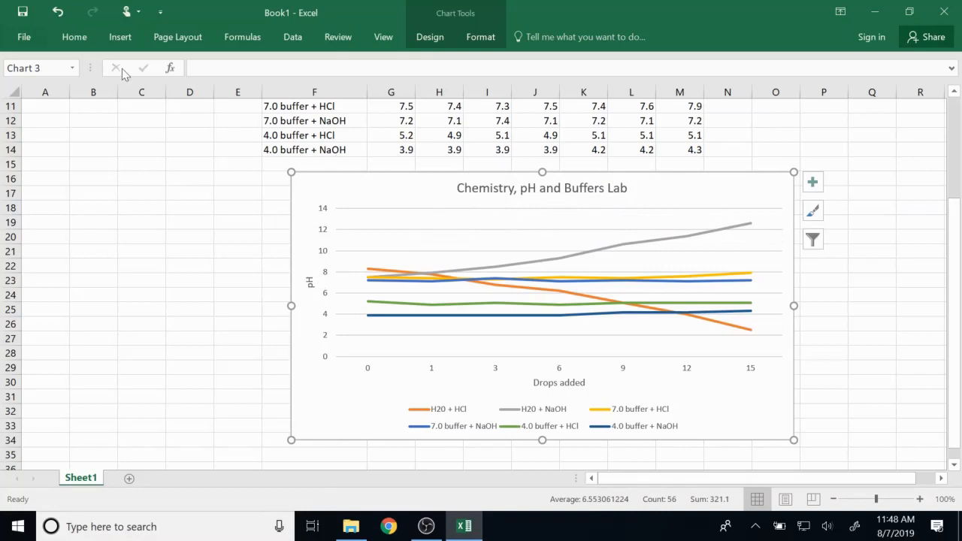
pyautogui.click(26, 39)
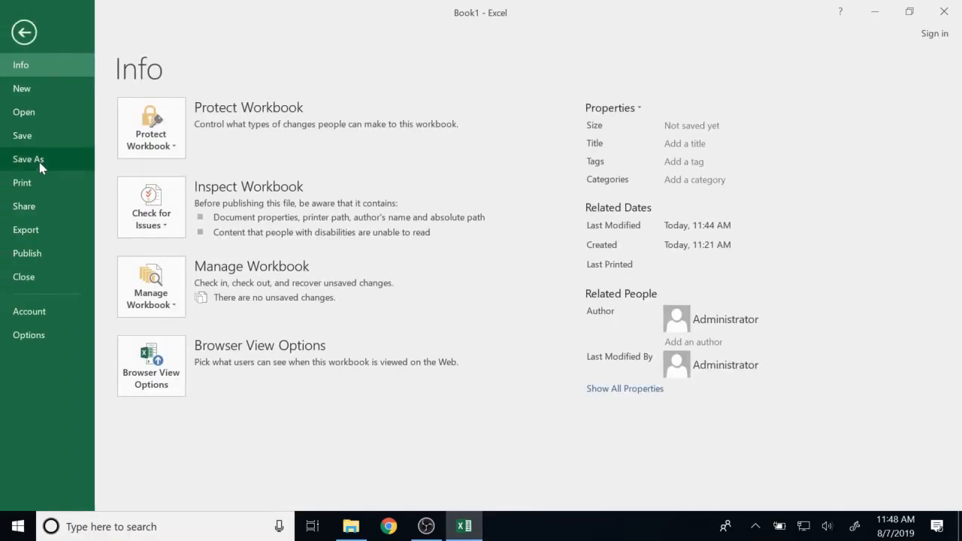
pyautogui.click(40, 184)
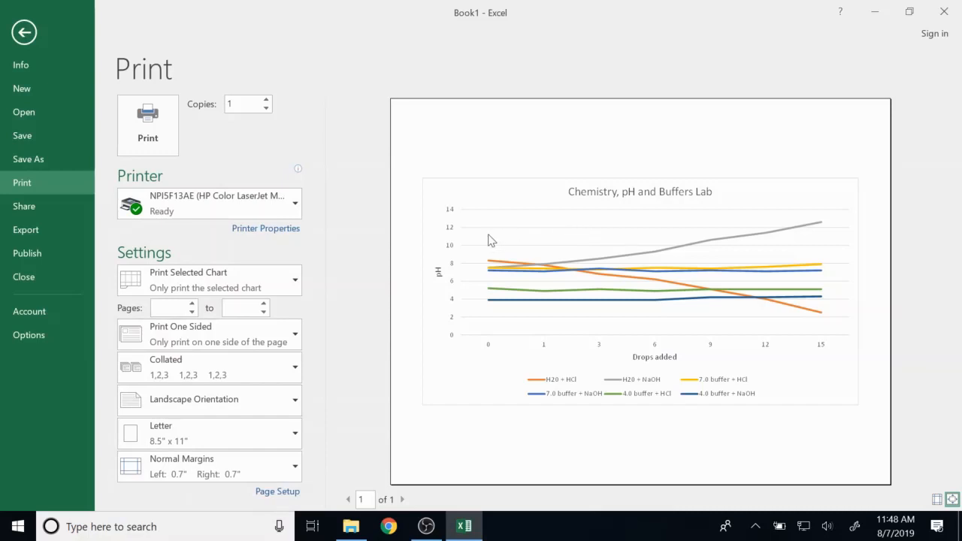
pyautogui.click(24, 31)
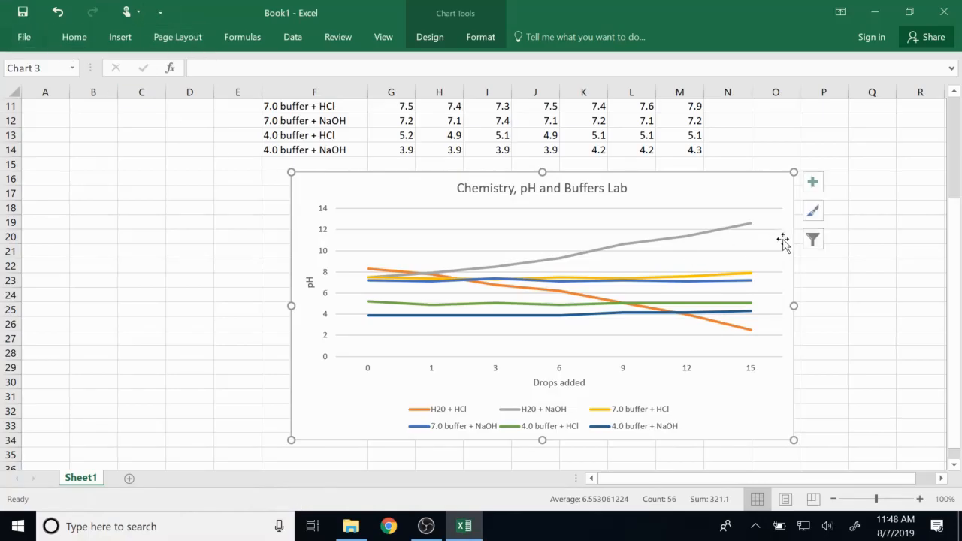
# - Try Style 2 and other chart styles on the line chart before returning to the first style
pyautogui.click(816, 248)
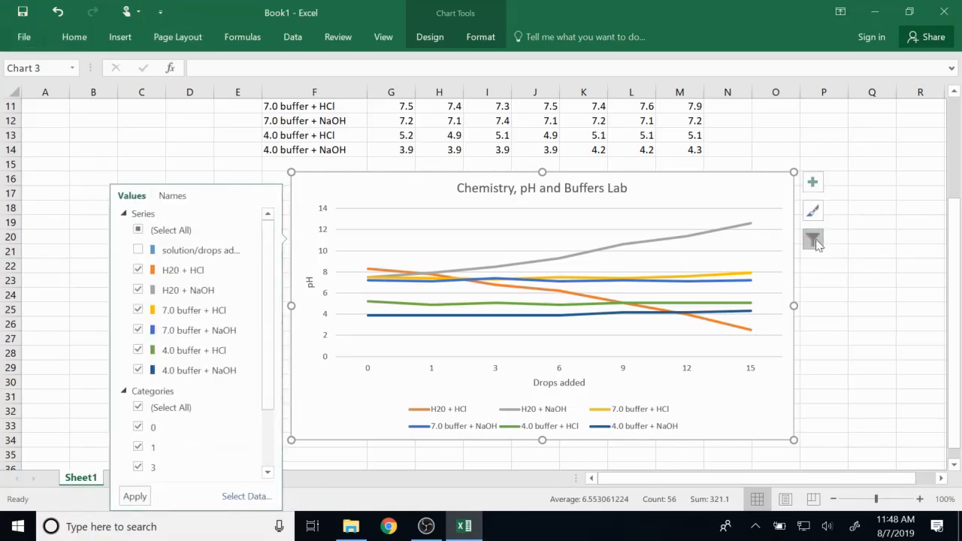
pyautogui.click(814, 214)
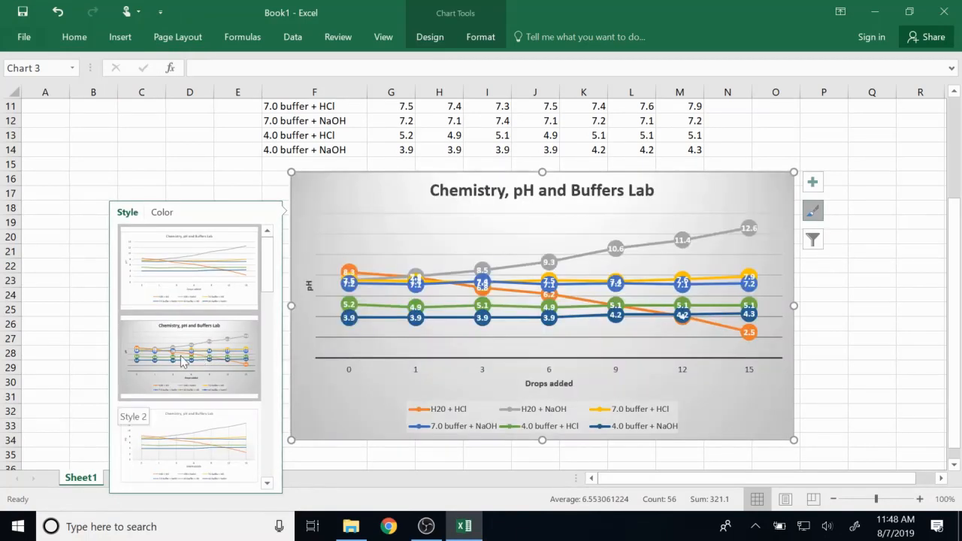
pyautogui.click(189, 362)
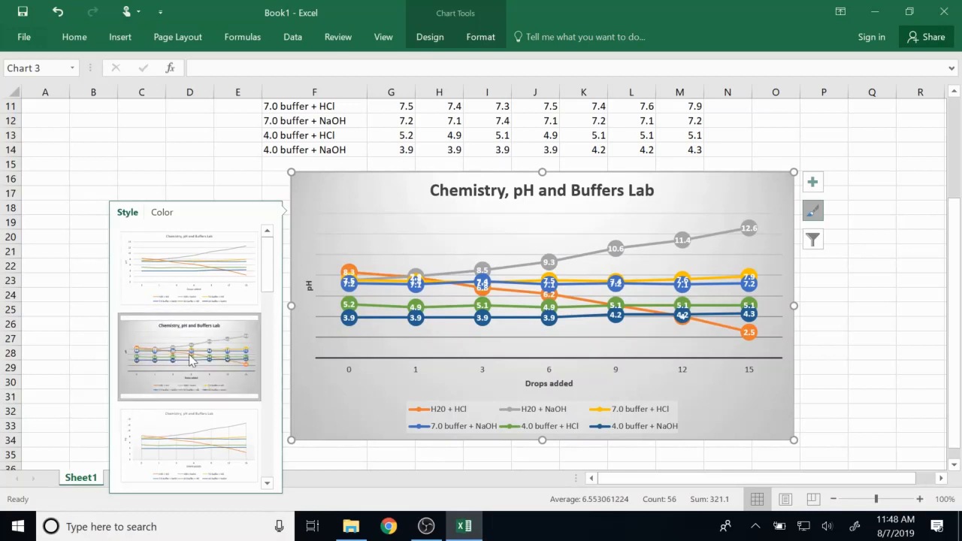
pyautogui.scroll(-5, 189, 361)
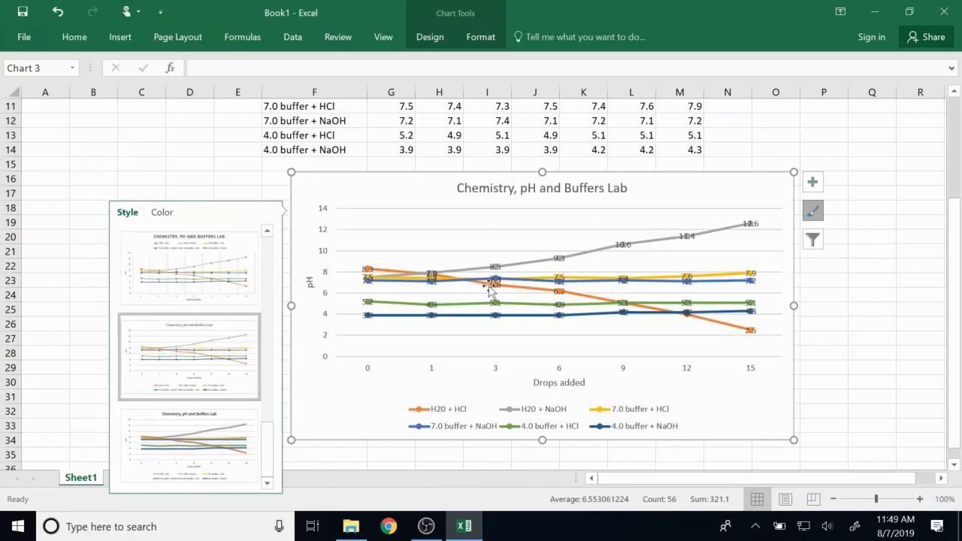
pyautogui.scroll(3, 191, 408)
pyautogui.scroll(3, 192, 400)
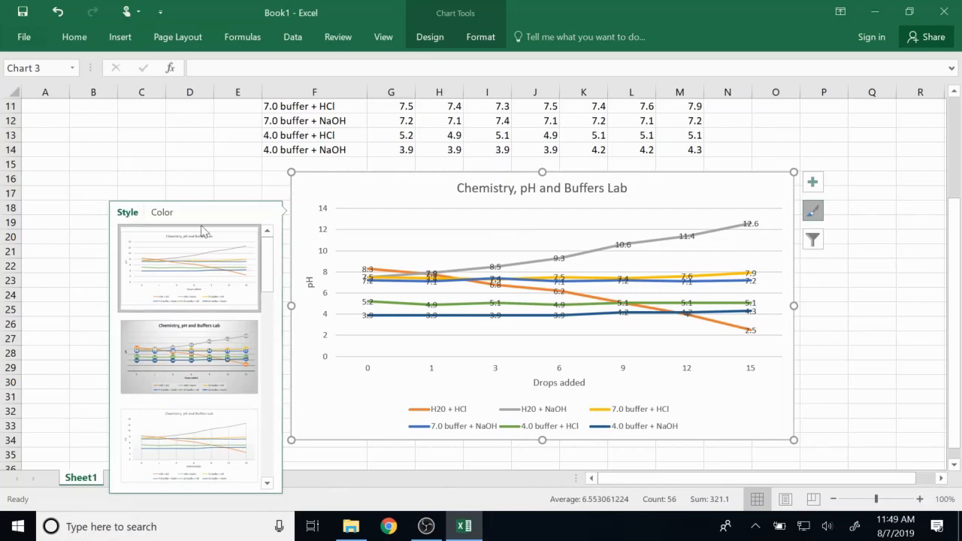
pyautogui.click(813, 211)
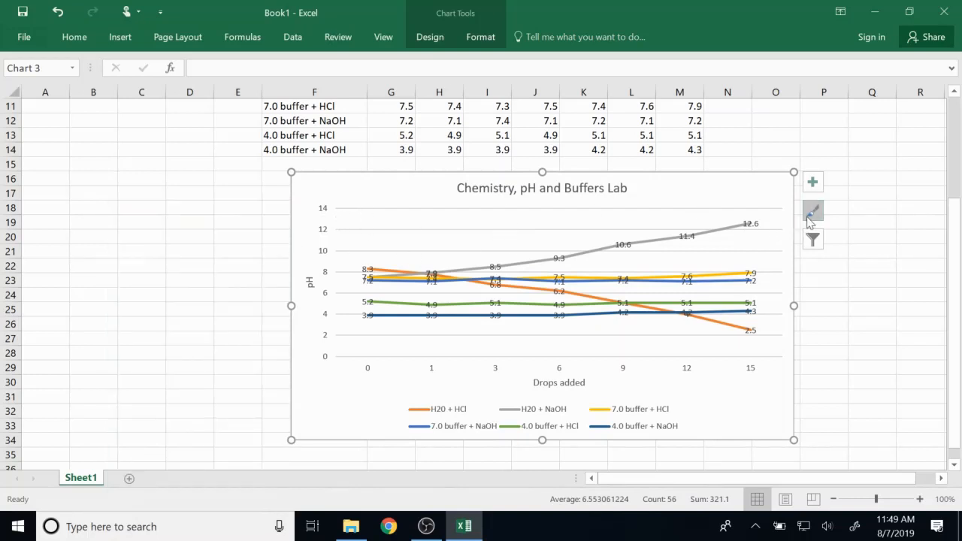
pyautogui.click(812, 240)
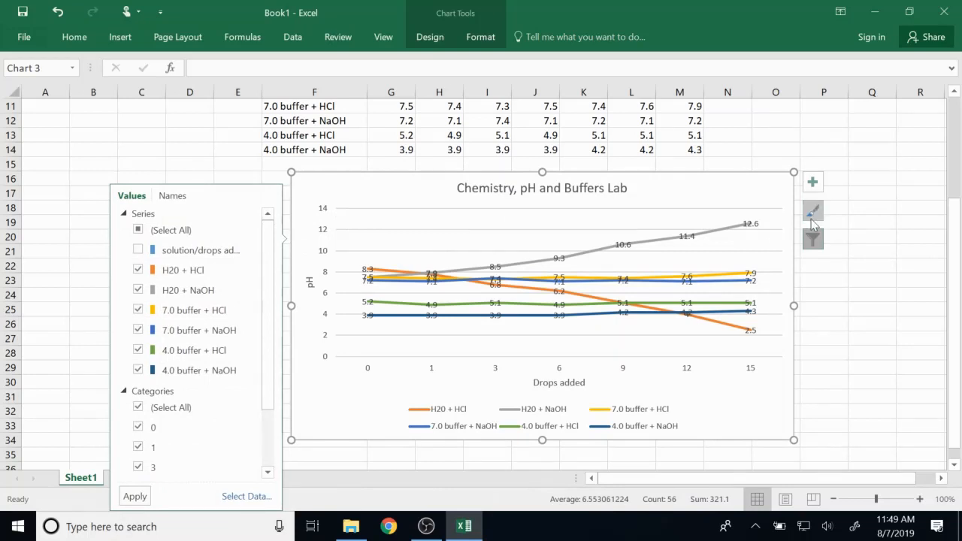
pyautogui.click(813, 216)
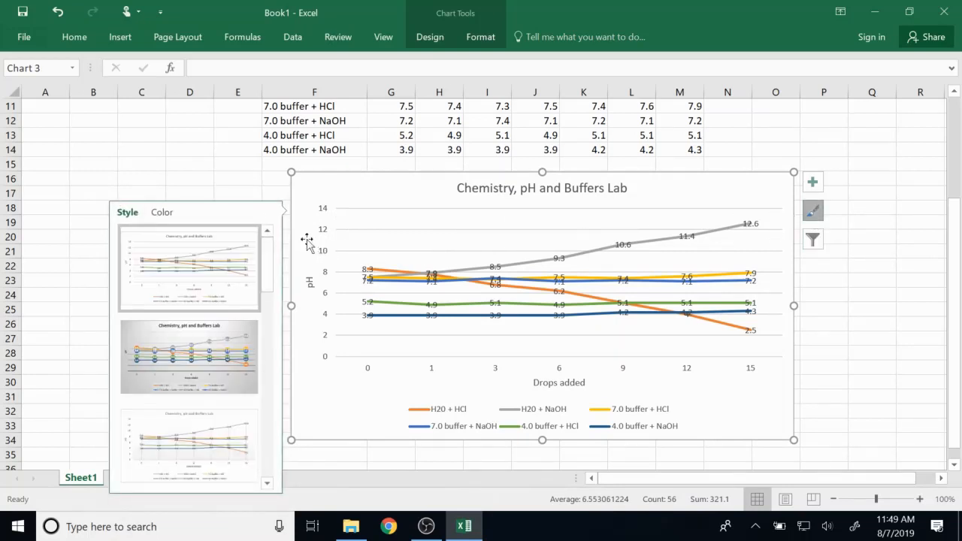
pyautogui.moveTo(267, 264); pyautogui.dragTo(307, 242)
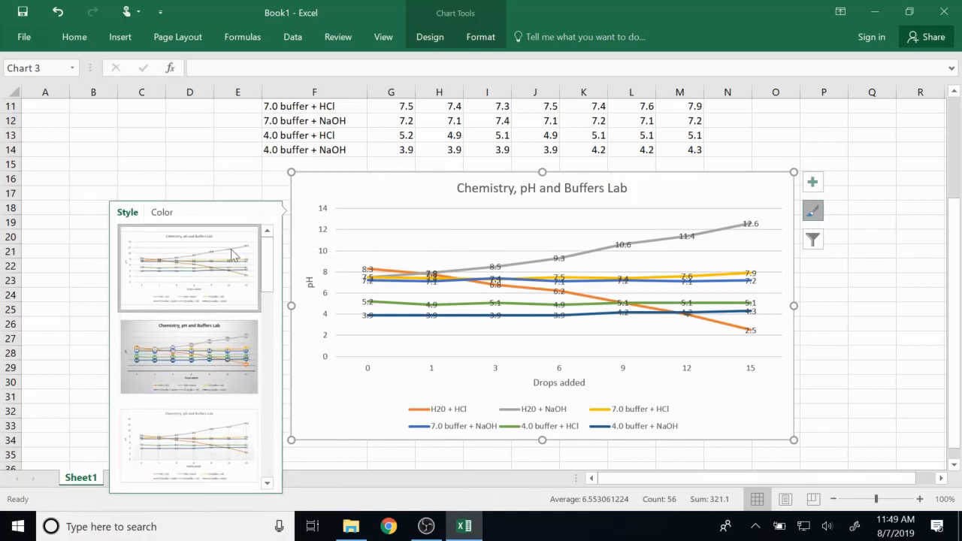
# - Remove the data labels from all series in the line chart
pyautogui.click(436, 282)
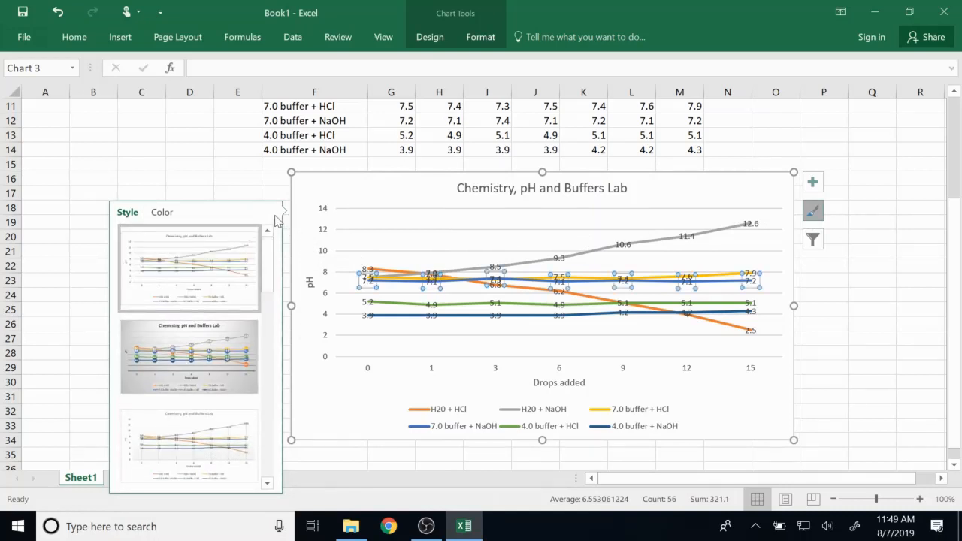
pyautogui.click(815, 188)
pyautogui.click(815, 188)
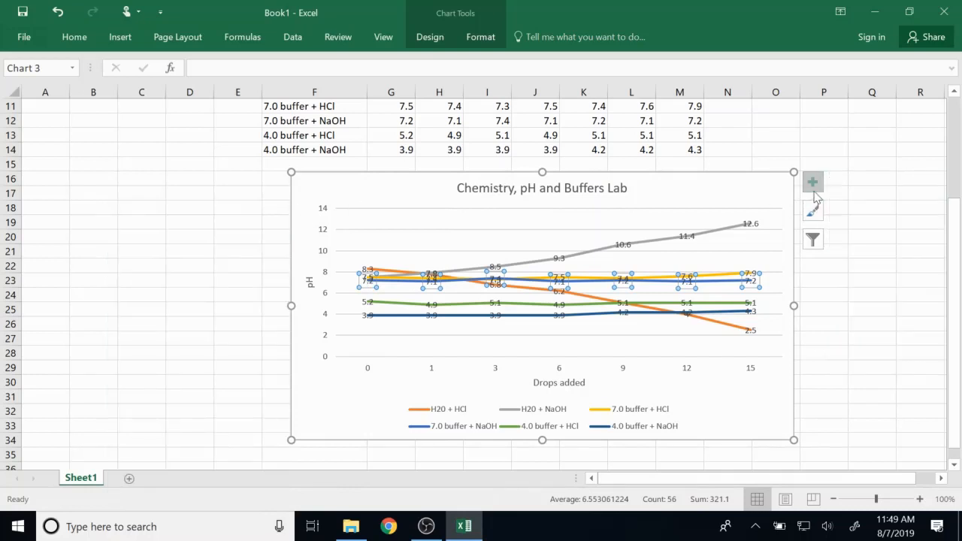
pyautogui.click(815, 188)
pyautogui.click(815, 188)
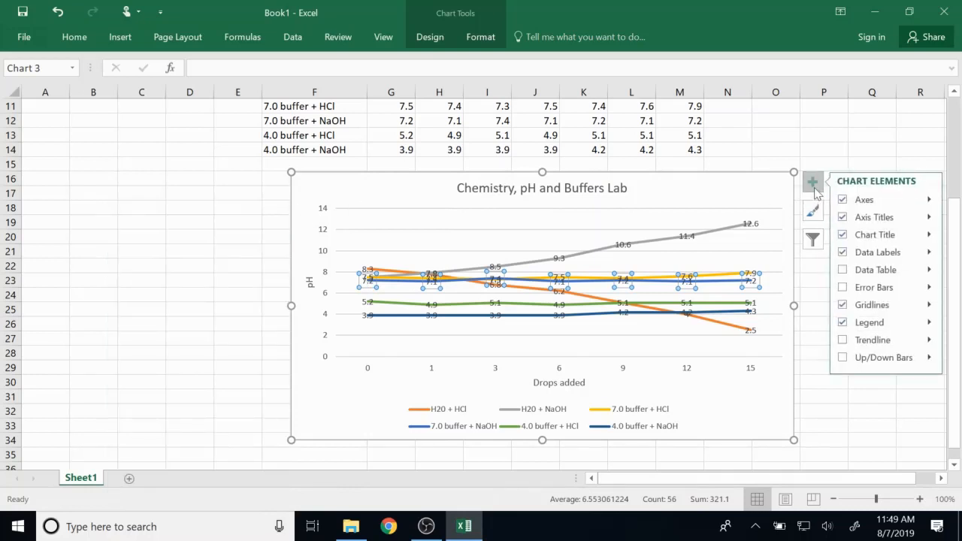
pyautogui.click(842, 254)
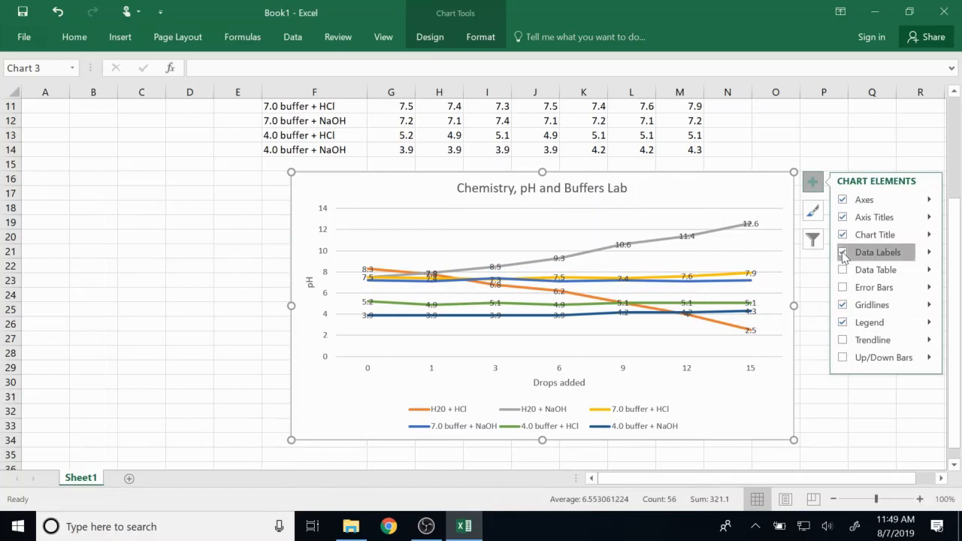
pyautogui.click(843, 254)
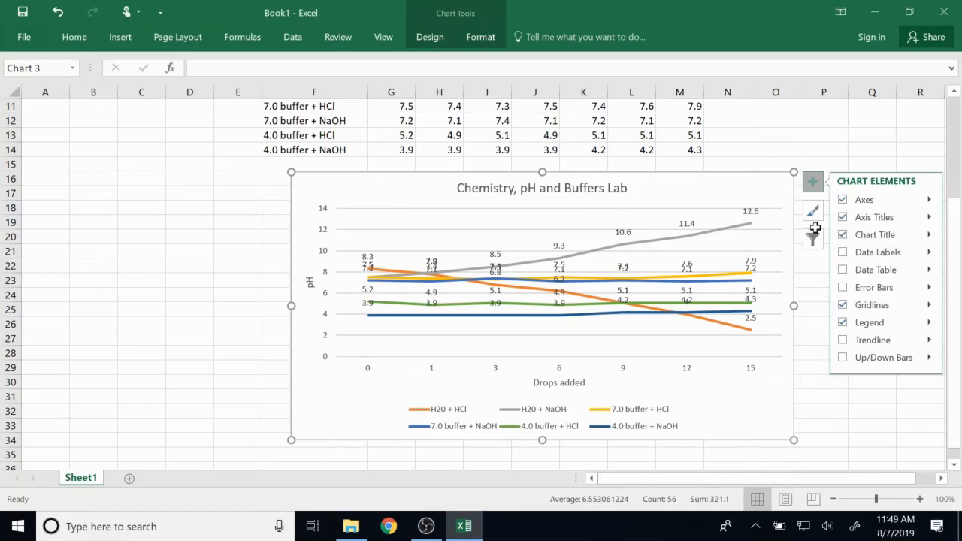
pyautogui.click(753, 194)
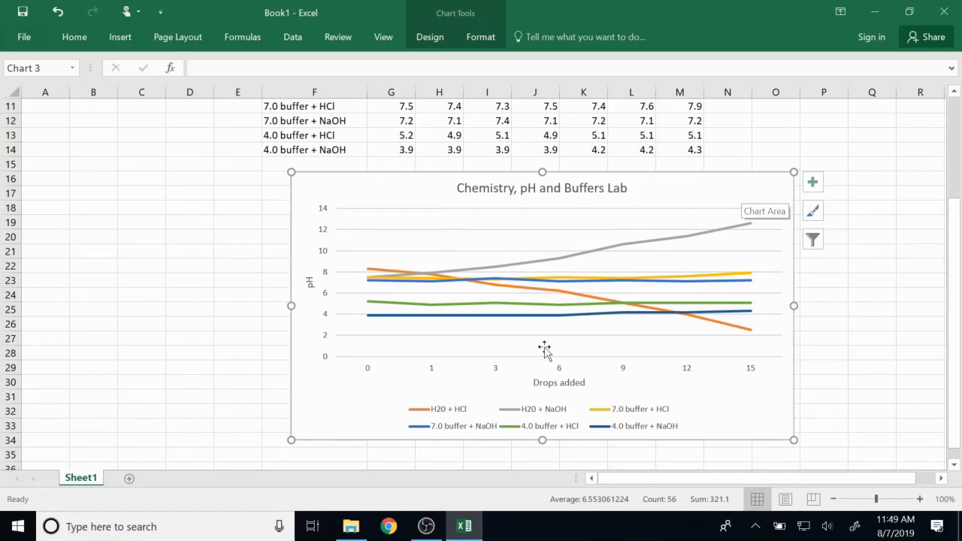
pyautogui.moveTo(546, 298)
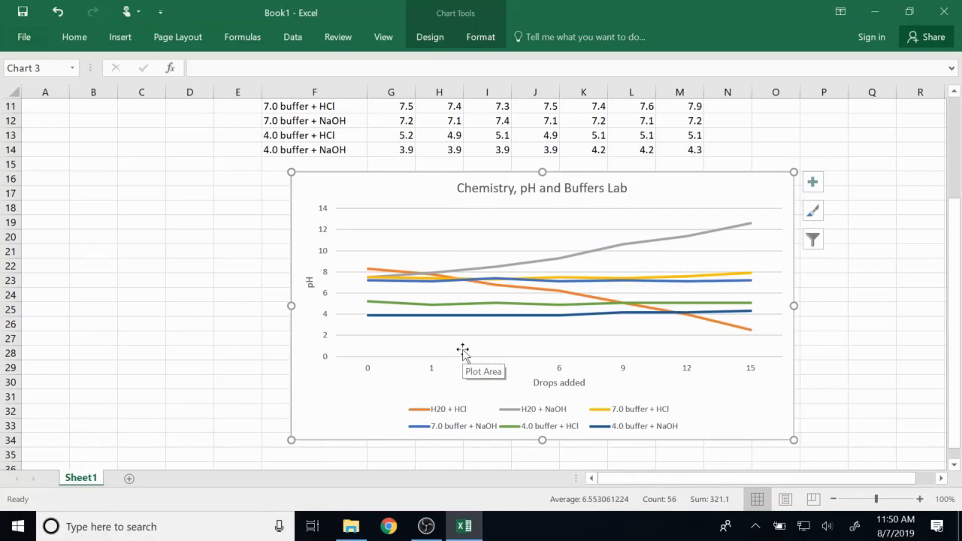
pyautogui.click(426, 526)
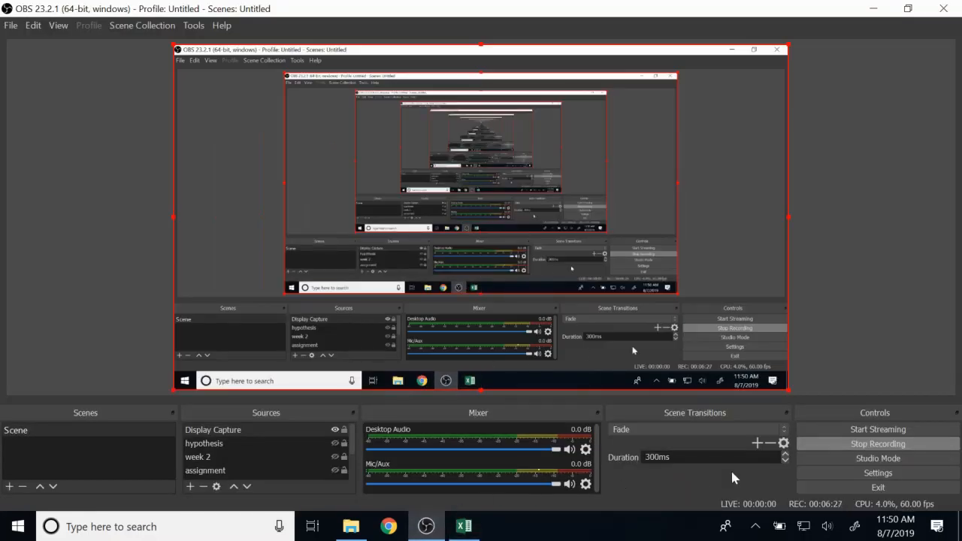